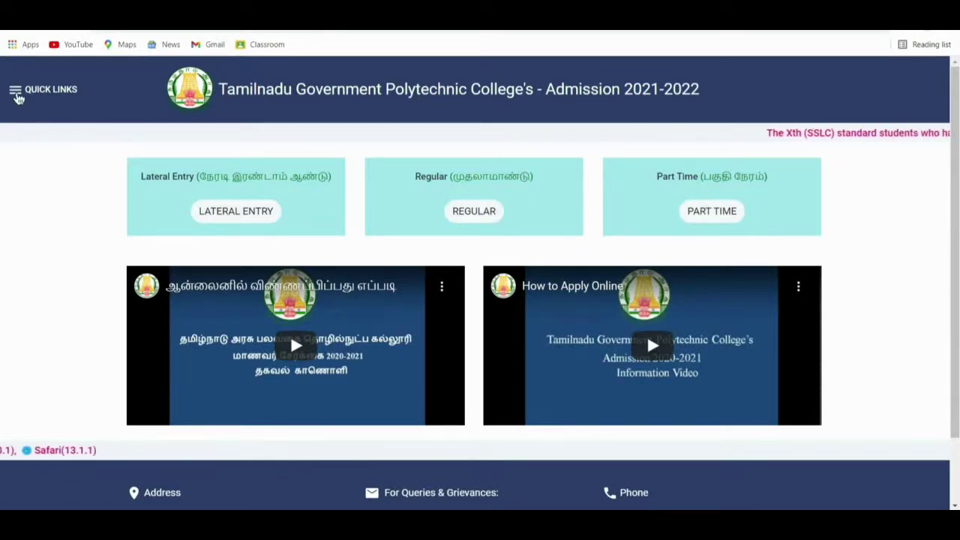
Open the Regular first-year admission page, with applications open 25/06/2021 to 12/07/2021.
click(15, 90)
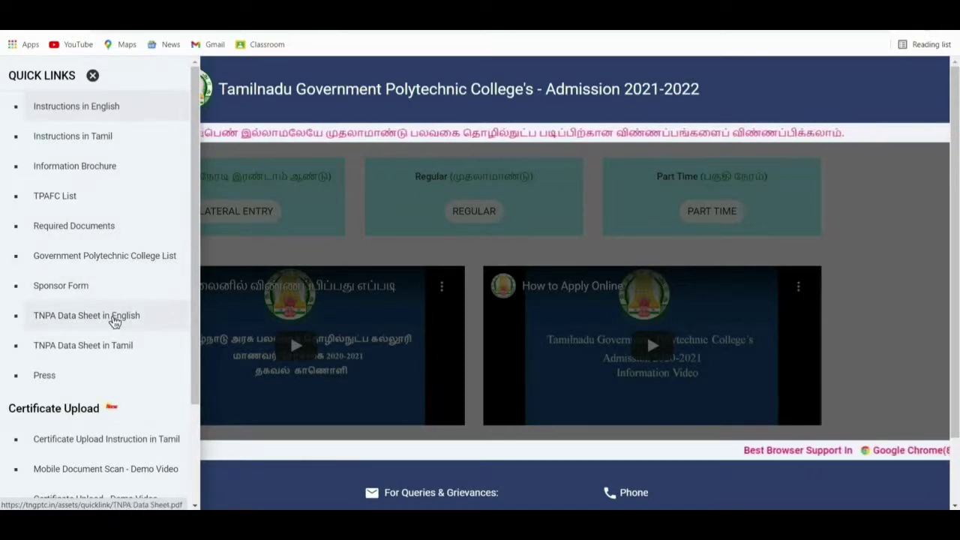
scroll(114, 321, down, 2)
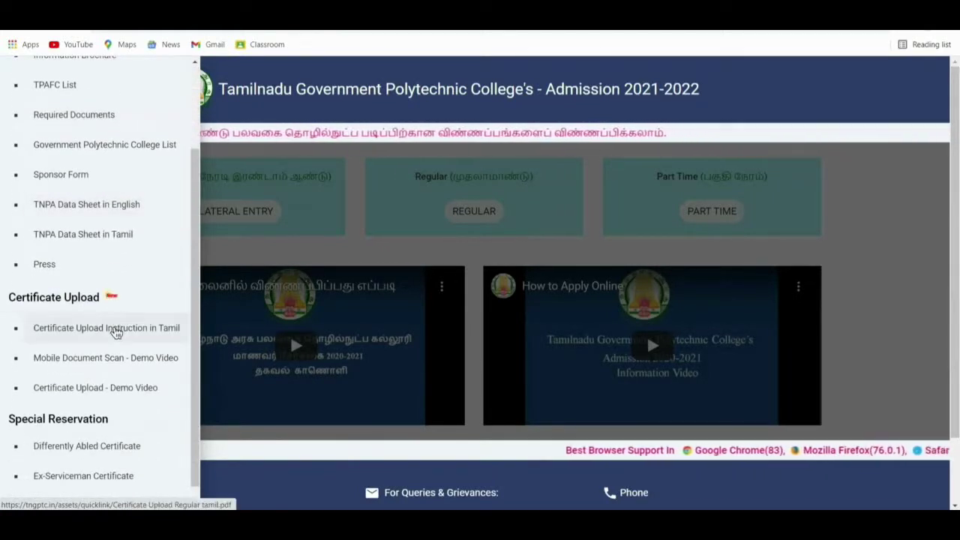
scroll(115, 382, down, 1)
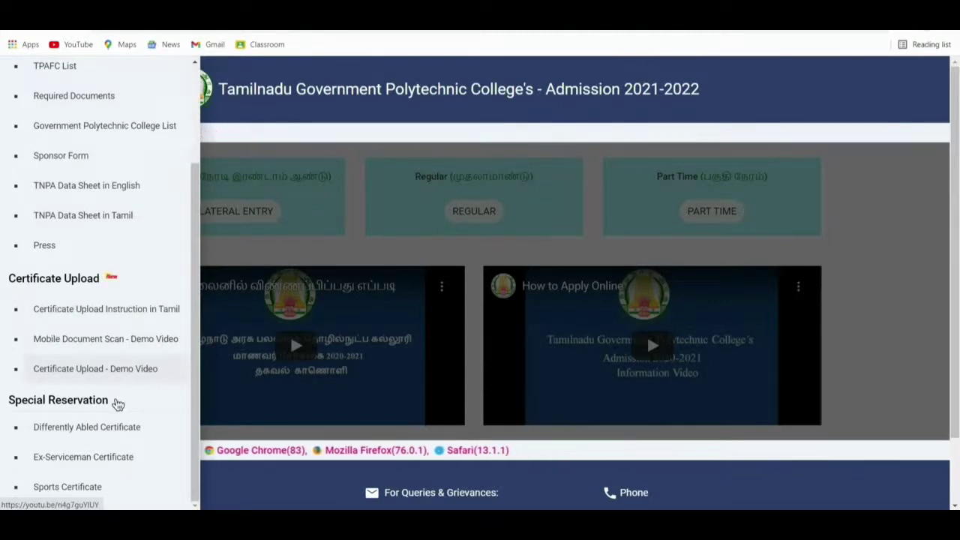
scroll(107, 485, down, 1)
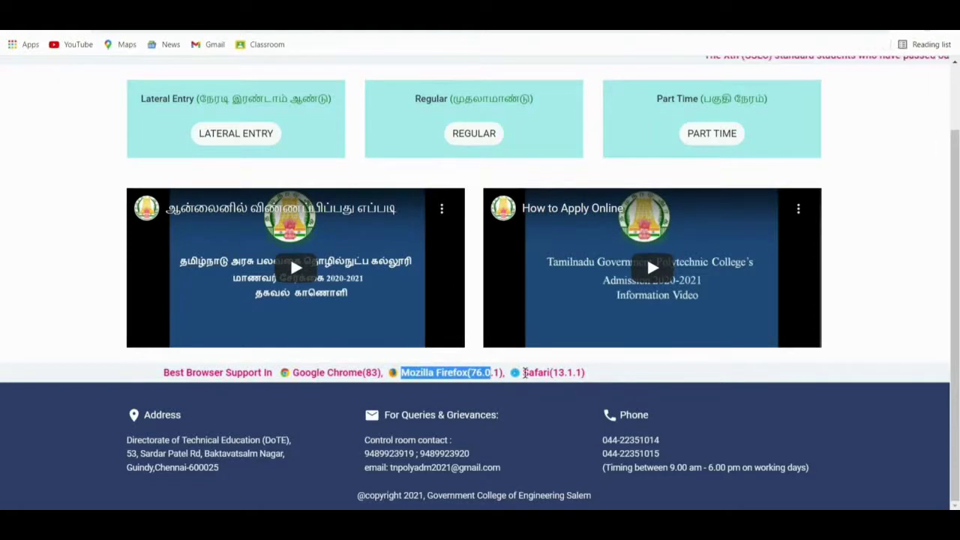
scroll(525, 372, up, 1)
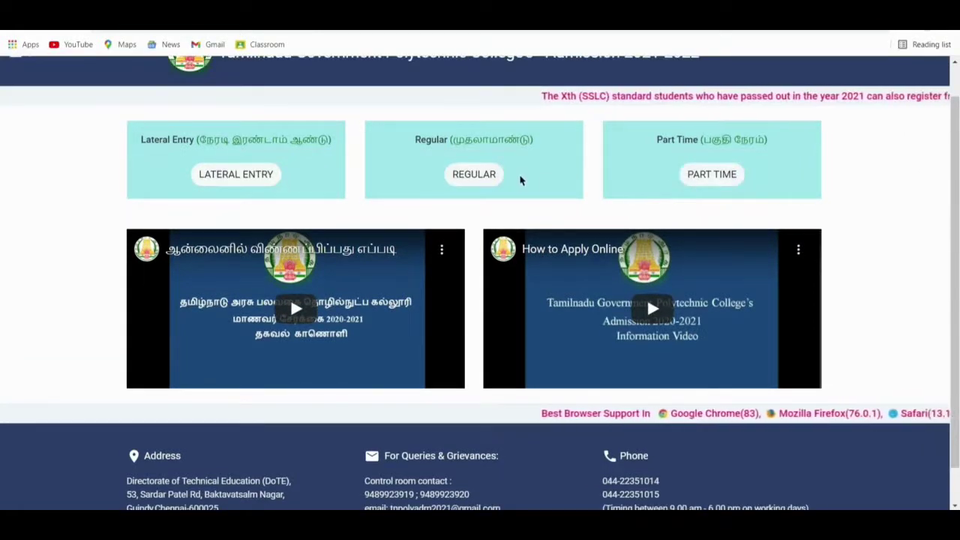
click(492, 180)
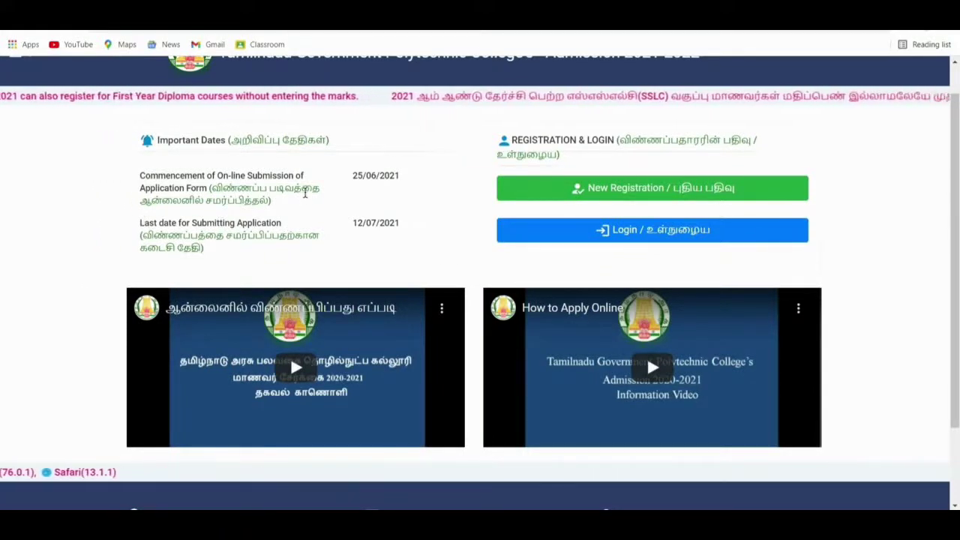
scroll(433, 218, up, 1)
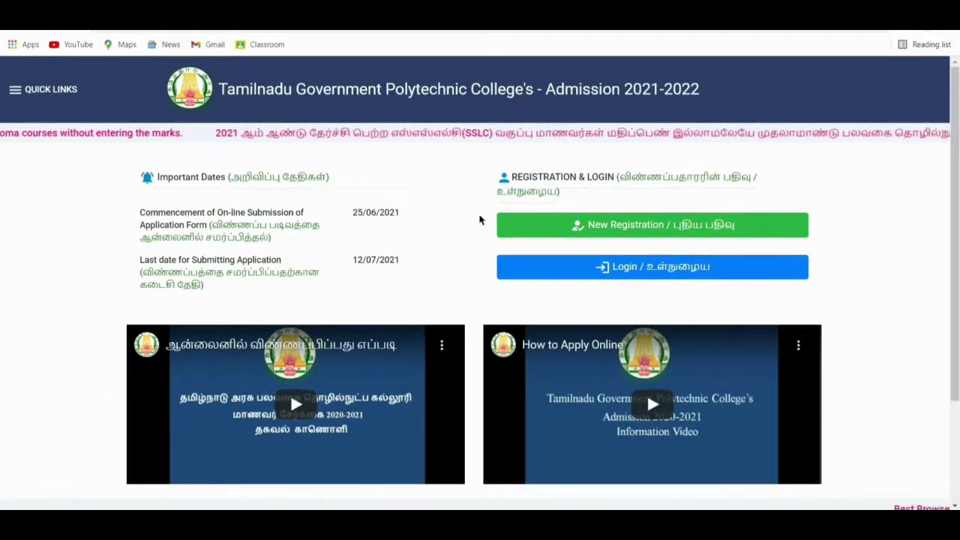
Start a new registration and enter the e-mail, contact number and matching password.
click(509, 224)
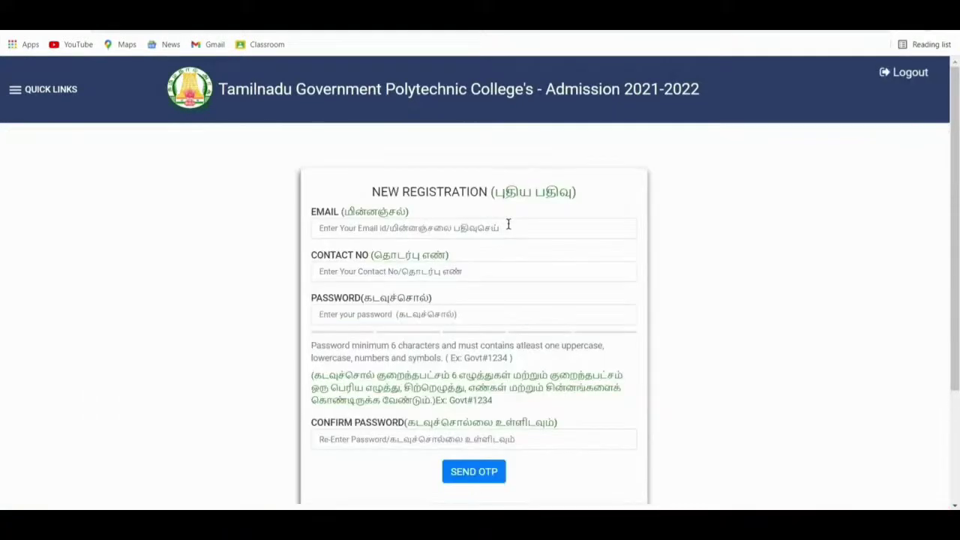
click(497, 227)
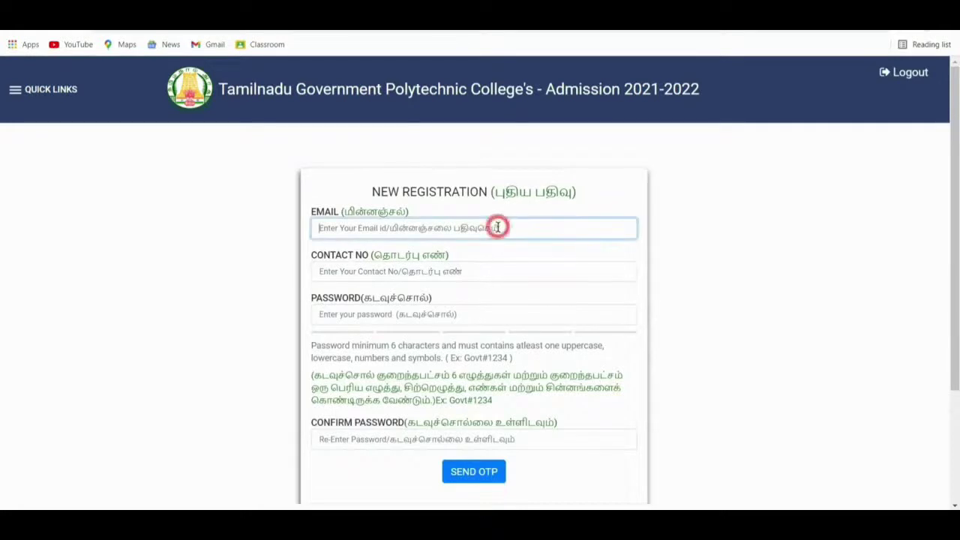
click(480, 277)
click(518, 314)
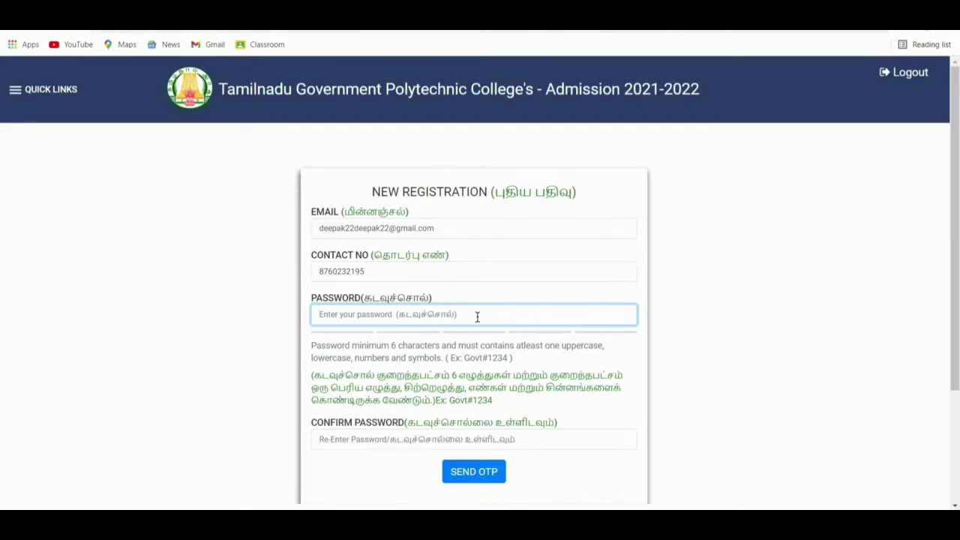
key(ctrl+v)
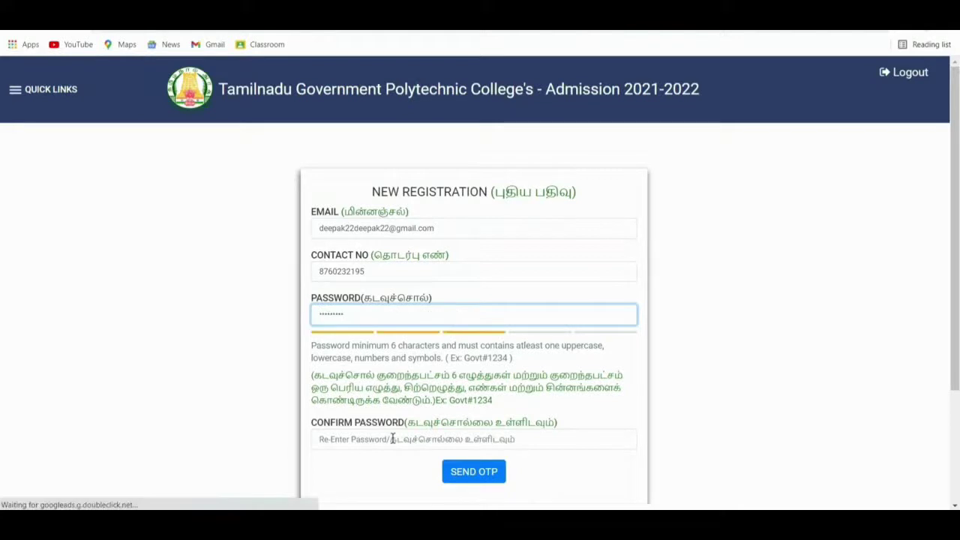
click(392, 439)
key(ctrl+v)
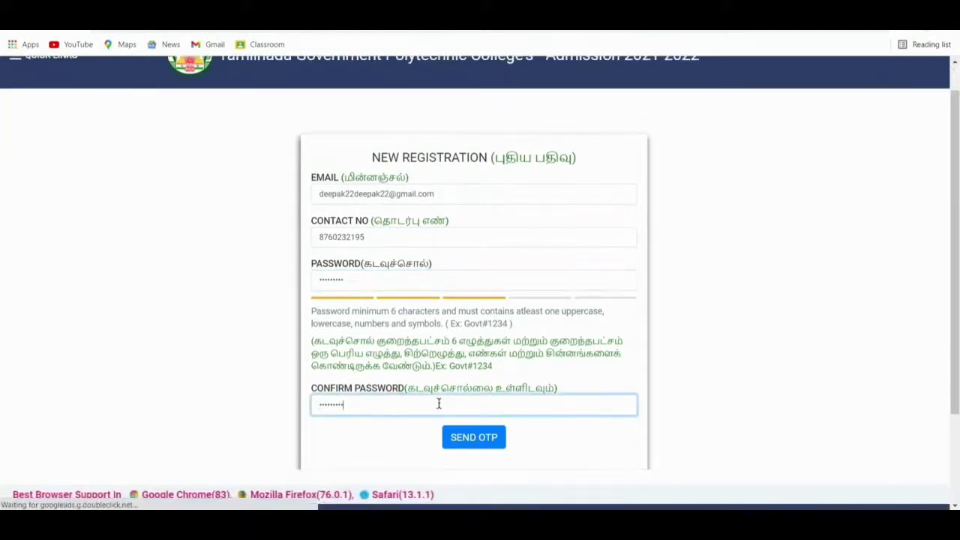
Request the OTP, enter the received verification code and submit the registration.
click(484, 446)
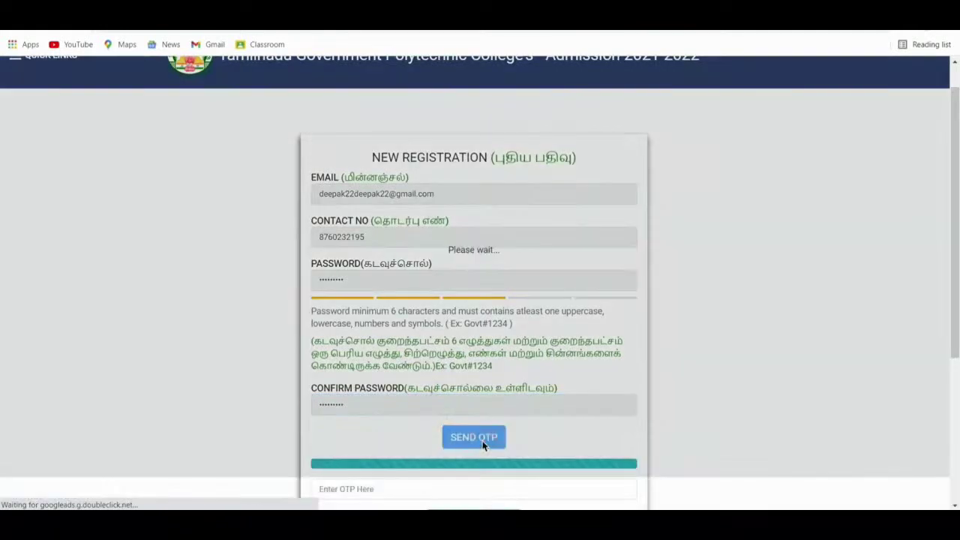
scroll(206, 412, down, 1)
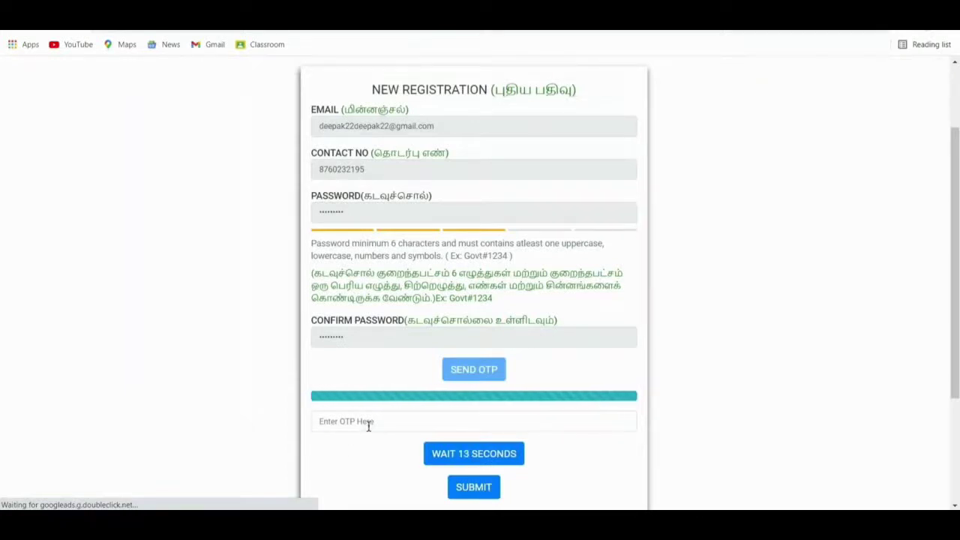
click(368, 425)
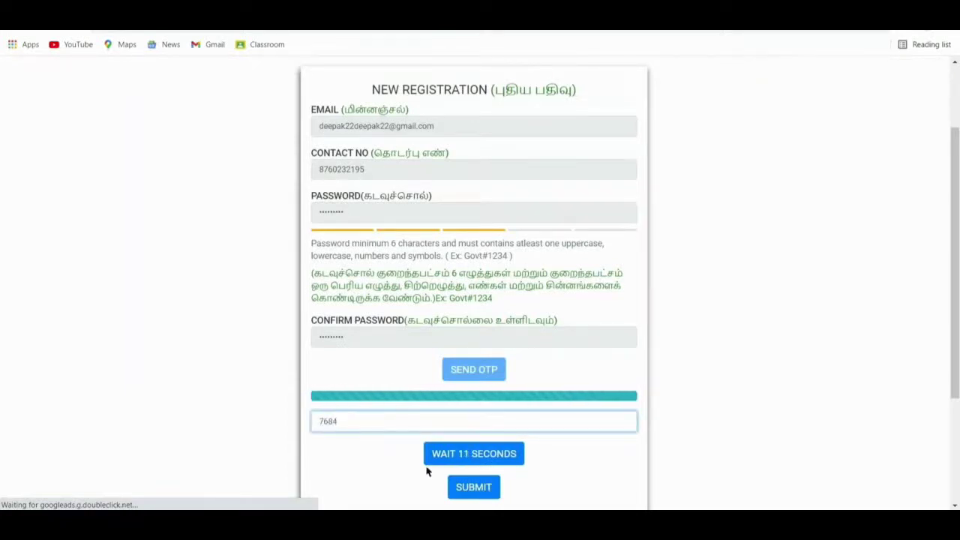
click(474, 487)
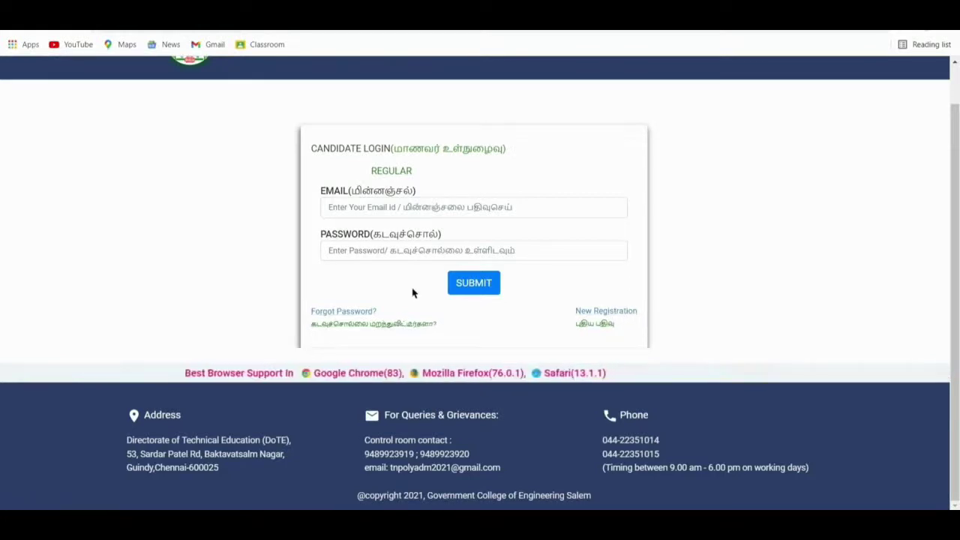
Log in with the candidate's e-mail and password and open the Personal Details form.
click(448, 215)
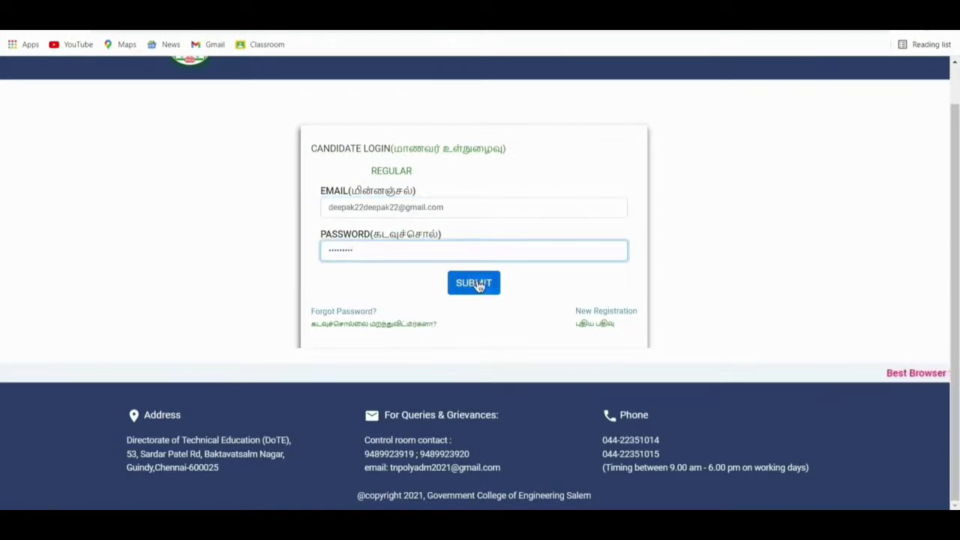
click(478, 286)
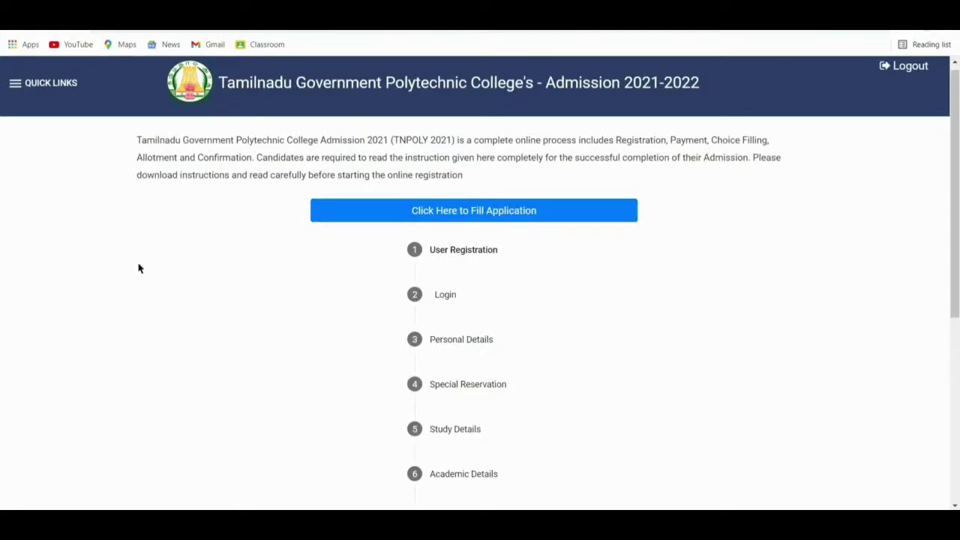
click(393, 215)
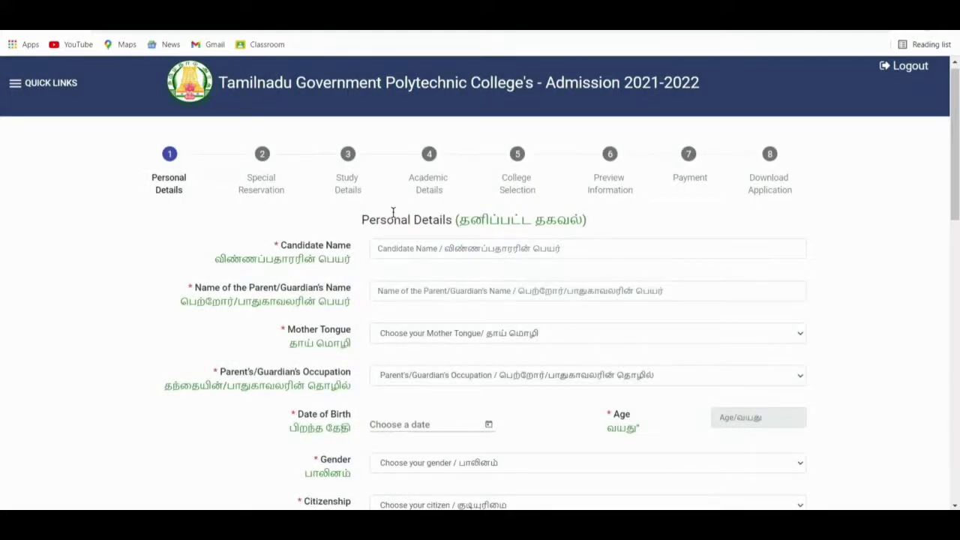
Enter the candidate's and parent's names, with mother tongue Tamil and occupation Business.
click(396, 251)
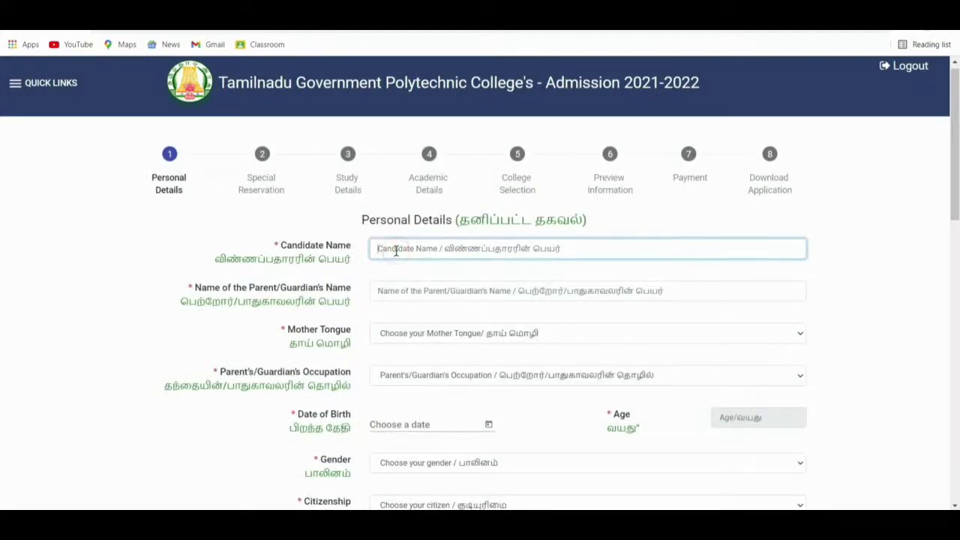
click(409, 285)
text(Bala)
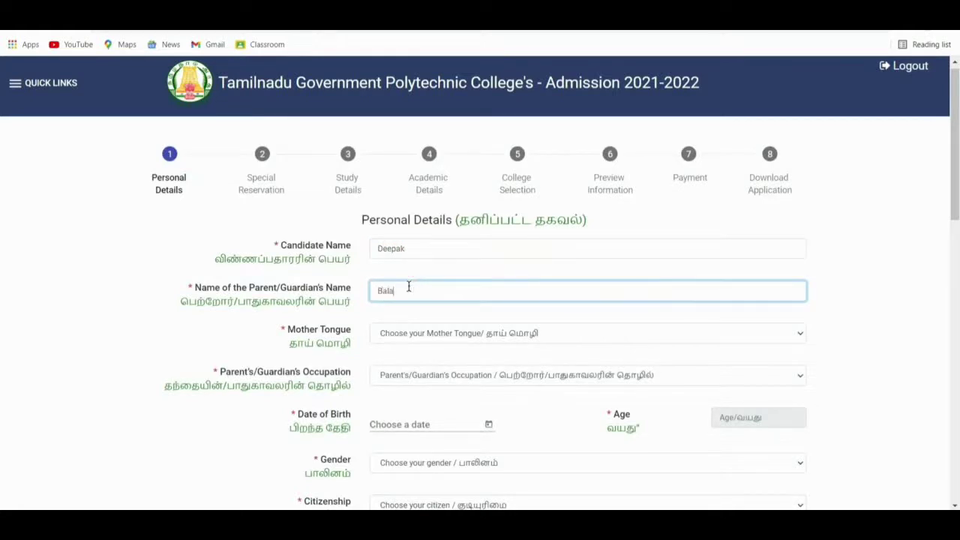
text(raman)
click(440, 330)
click(440, 342)
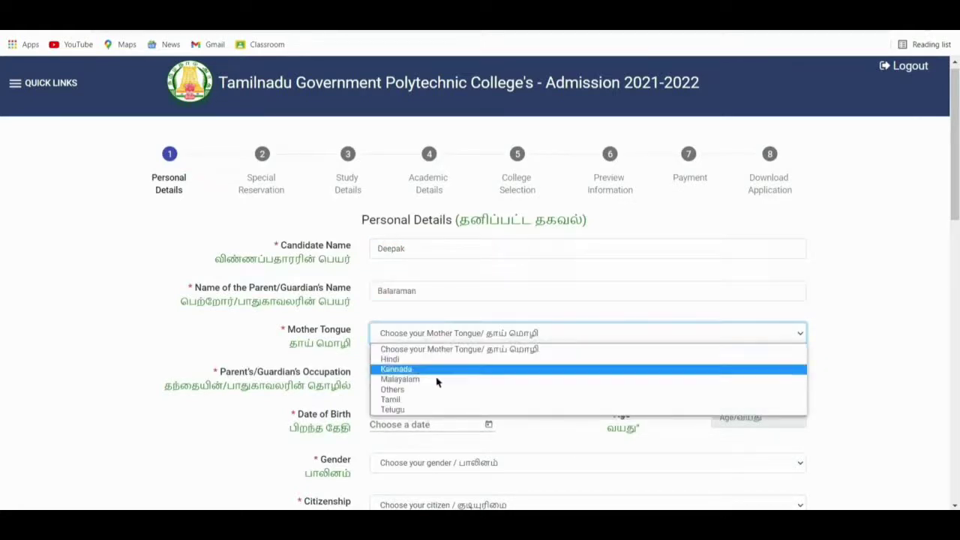
click(489, 390)
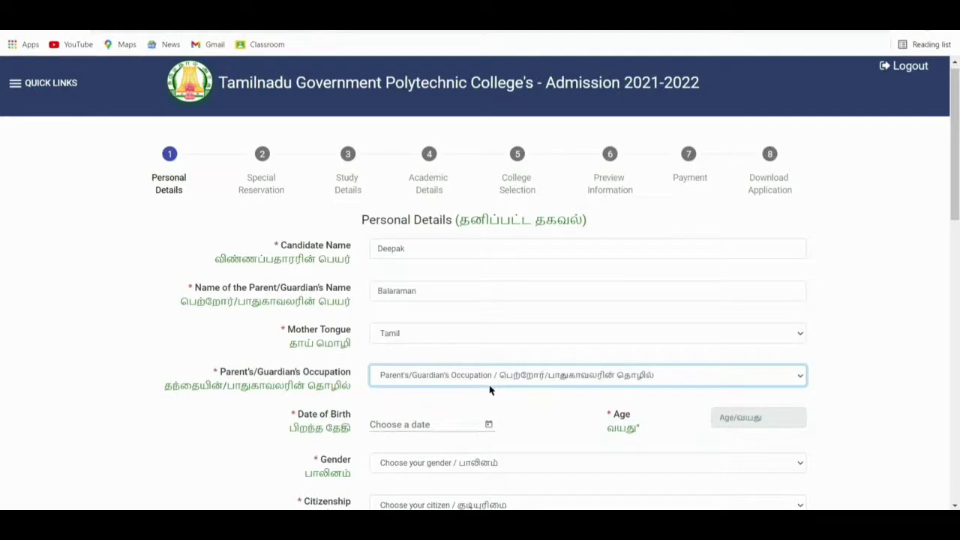
click(498, 379)
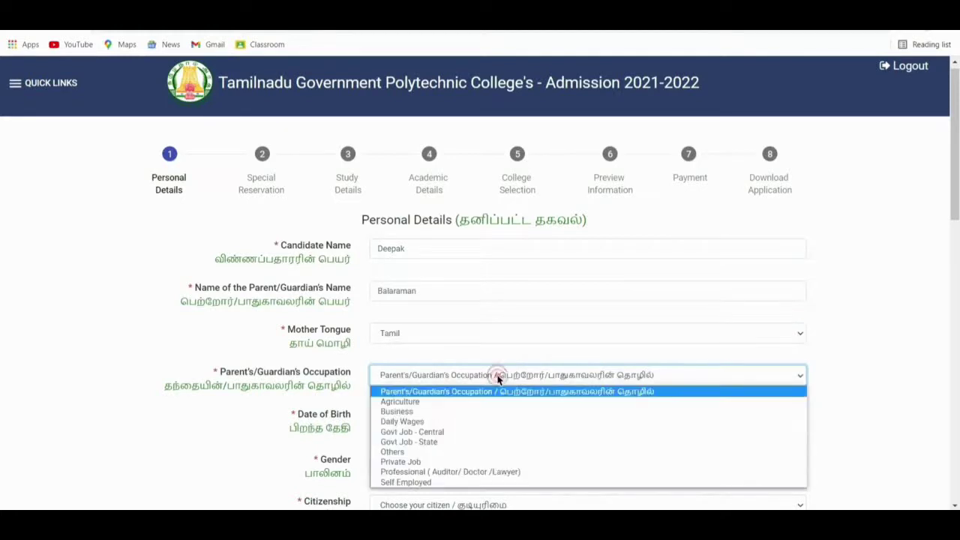
click(485, 412)
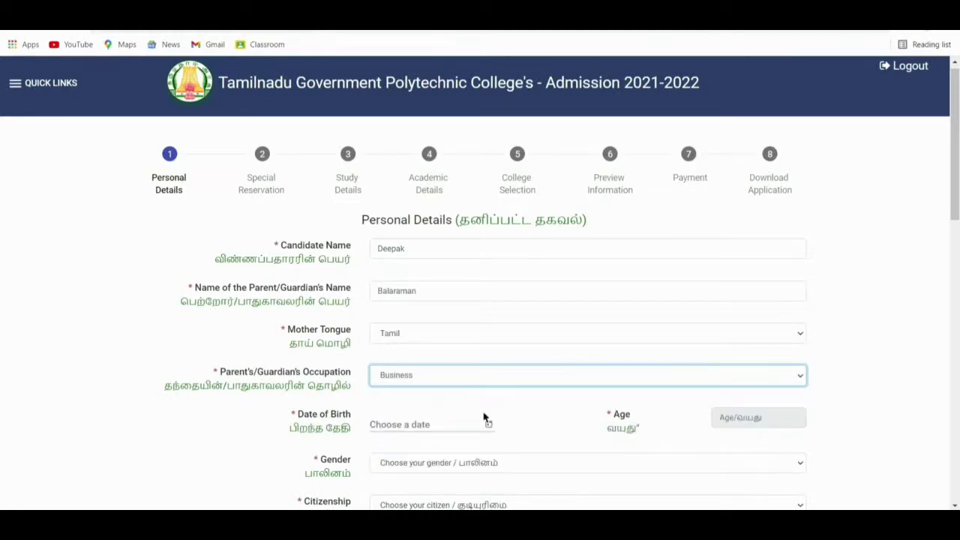
click(489, 425)
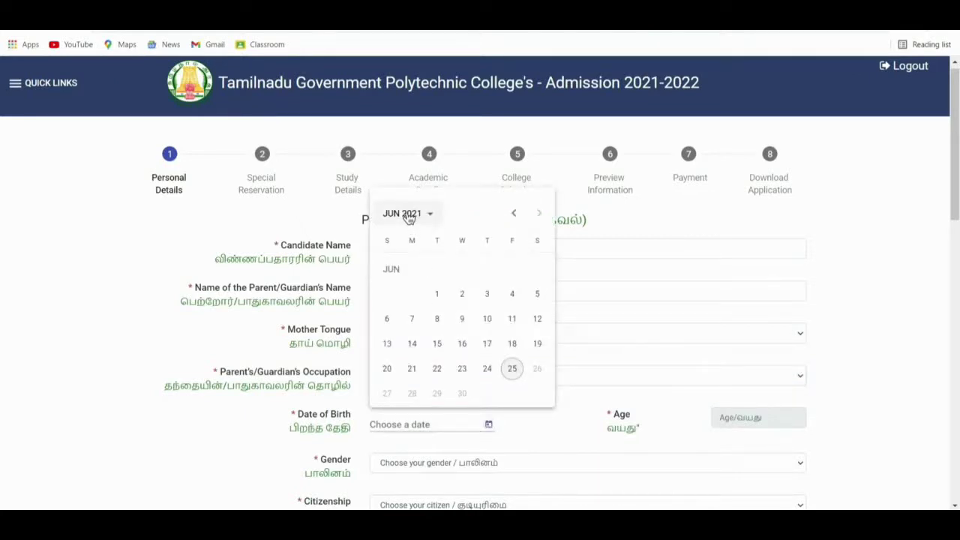
click(409, 216)
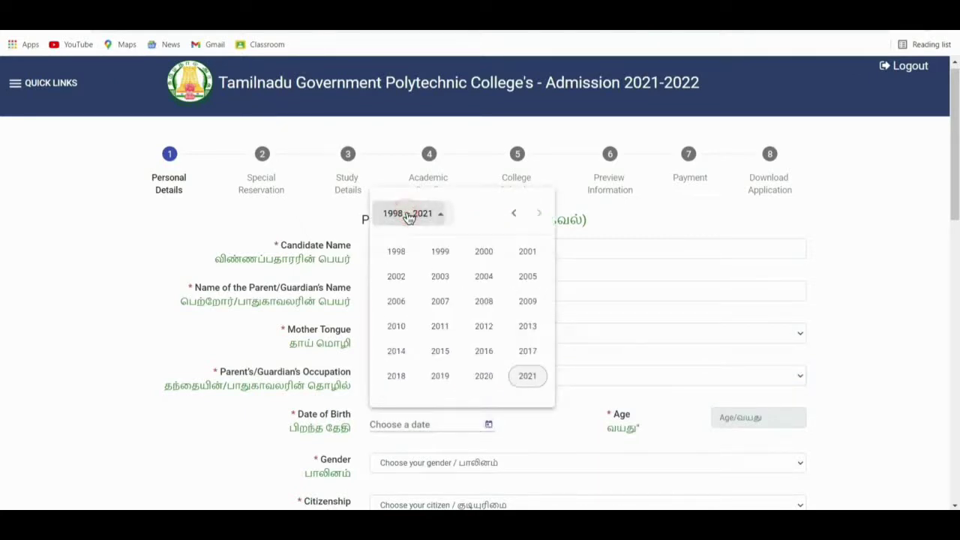
click(440, 276)
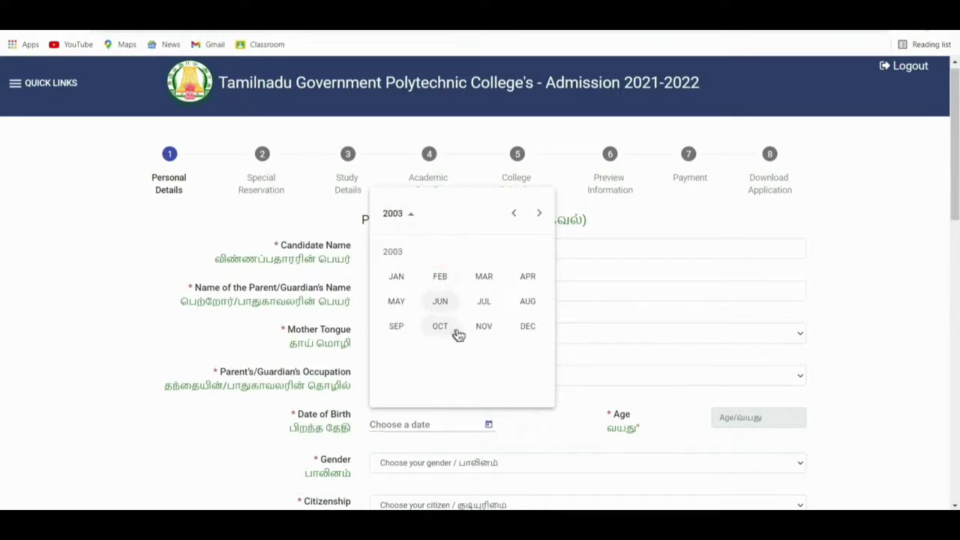
click(482, 327)
click(438, 319)
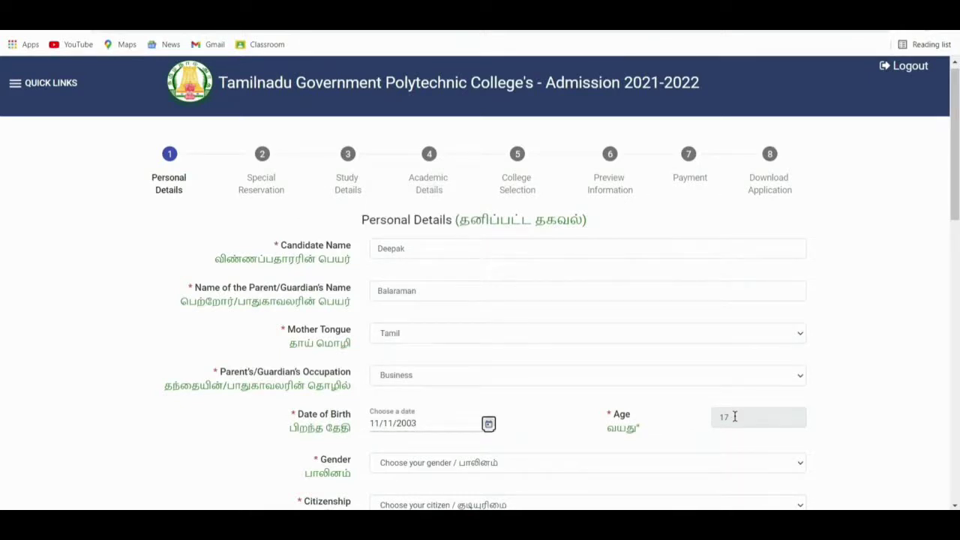
scroll(733, 418, down, 2)
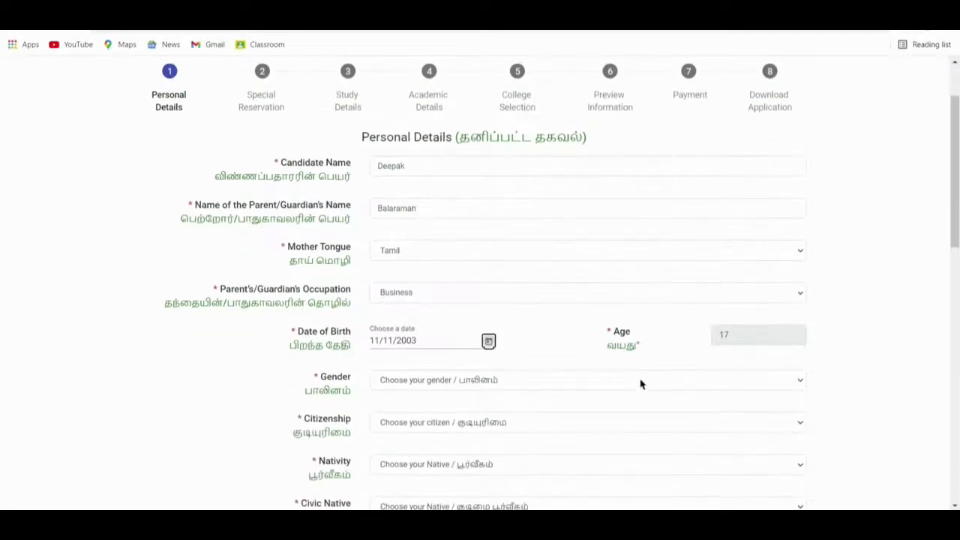
Set gender to Male, citizenship to Indian and nativity to Tamil Nadu.
click(641, 381)
click(611, 417)
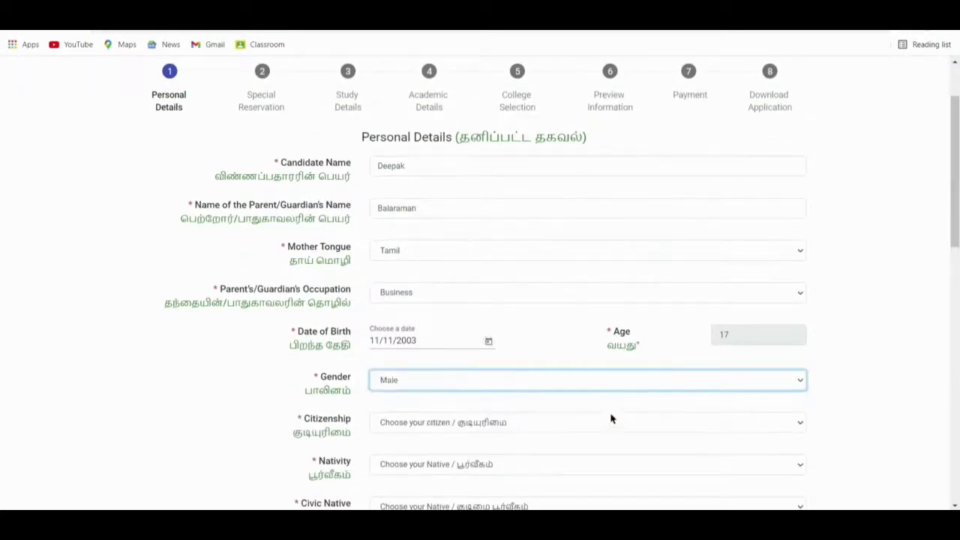
click(611, 425)
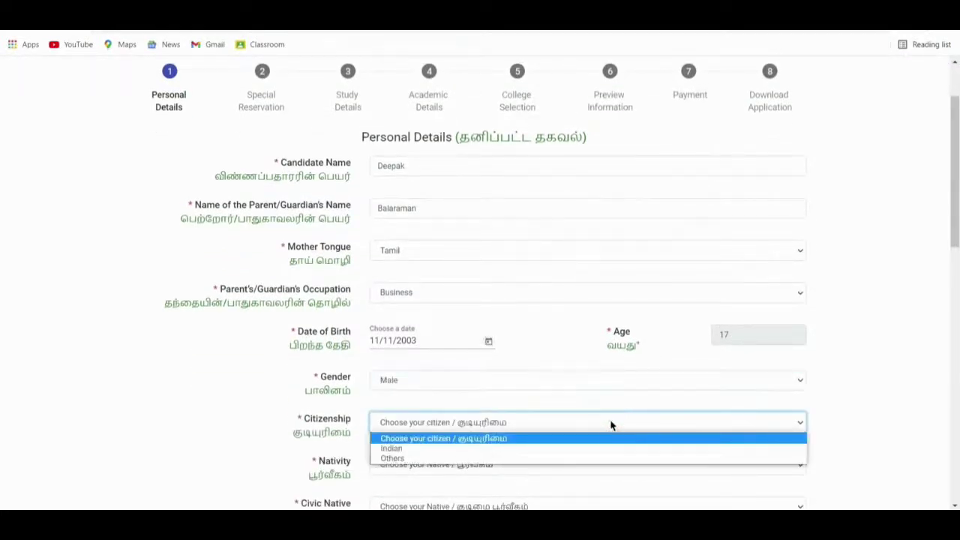
click(606, 449)
scroll(613, 268, down, 3)
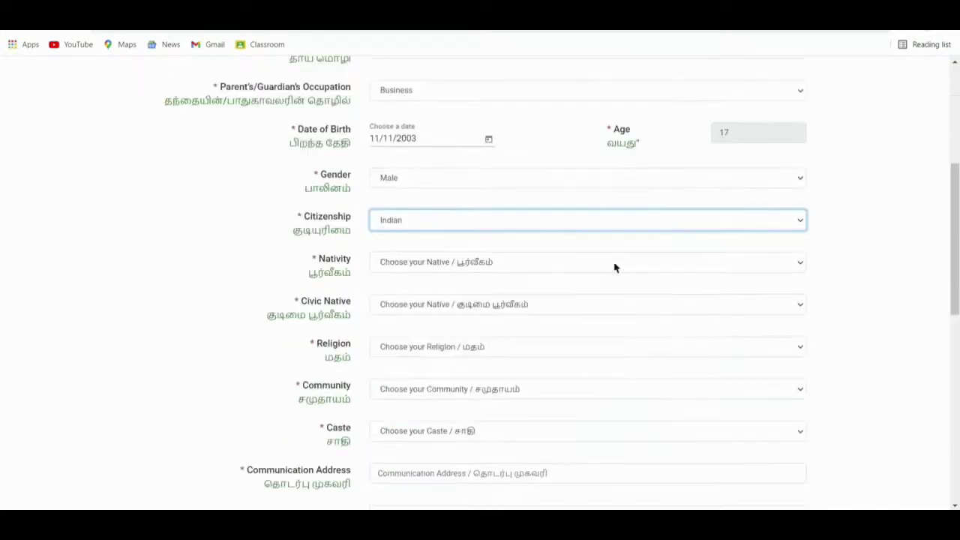
click(621, 264)
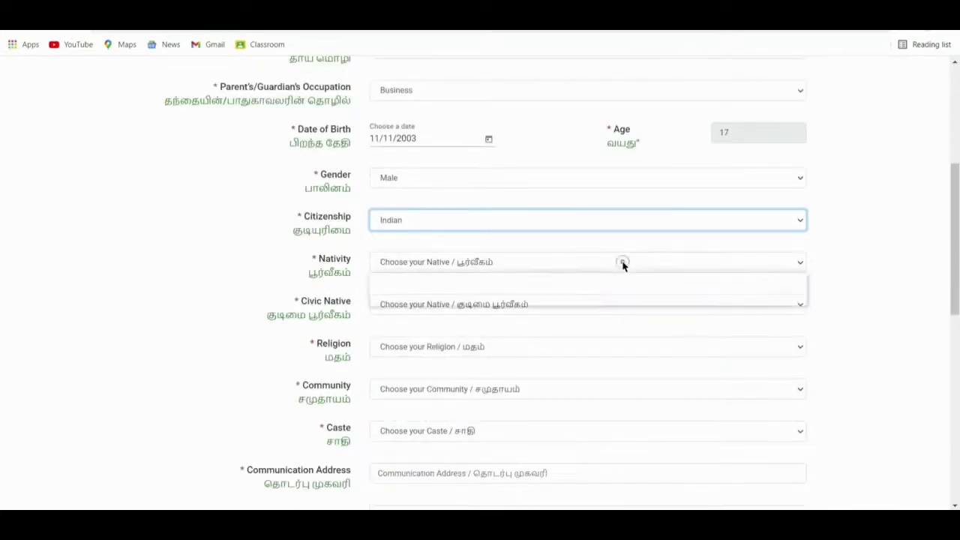
click(610, 300)
Set civic native to Village Panchayat, religion to Hindu and community to BC.
click(608, 302)
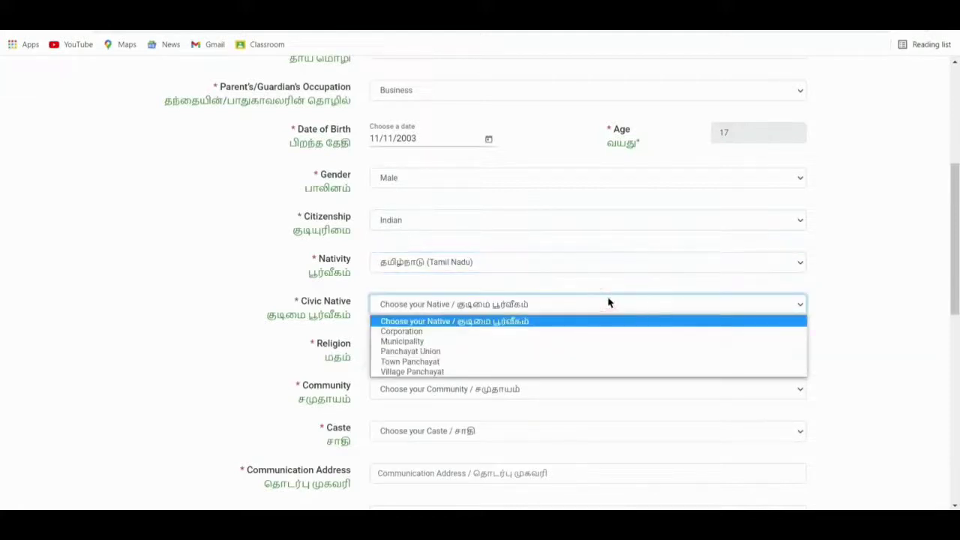
click(600, 371)
click(604, 348)
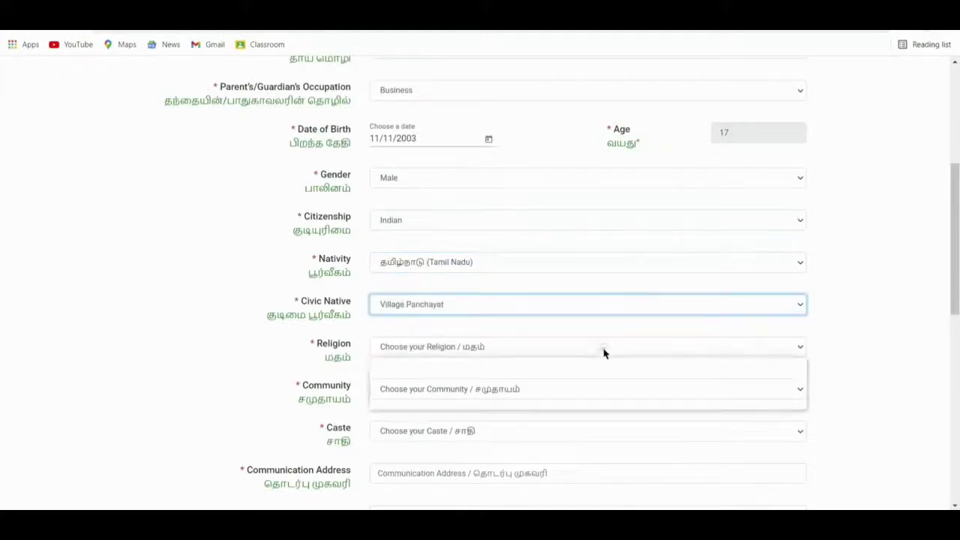
click(594, 383)
scroll(545, 303, down, 1)
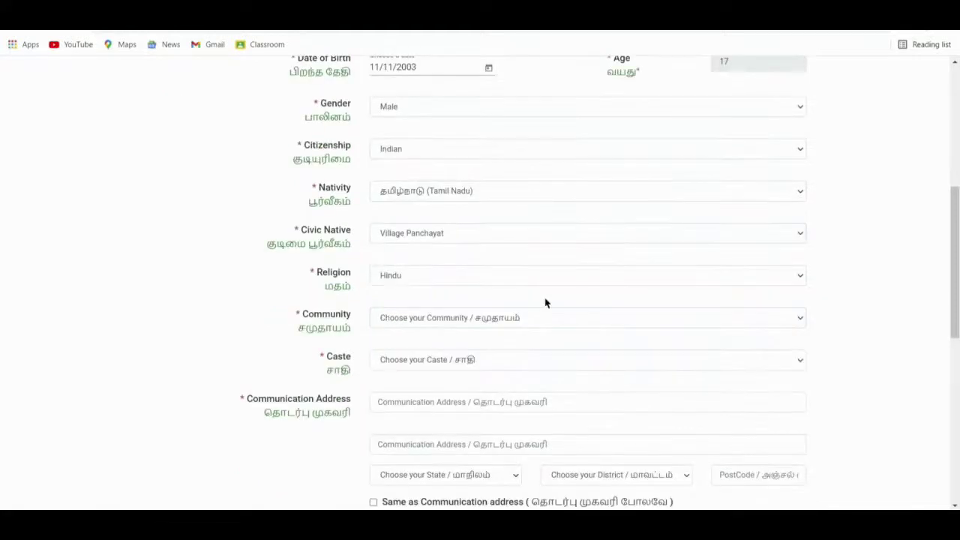
click(545, 318)
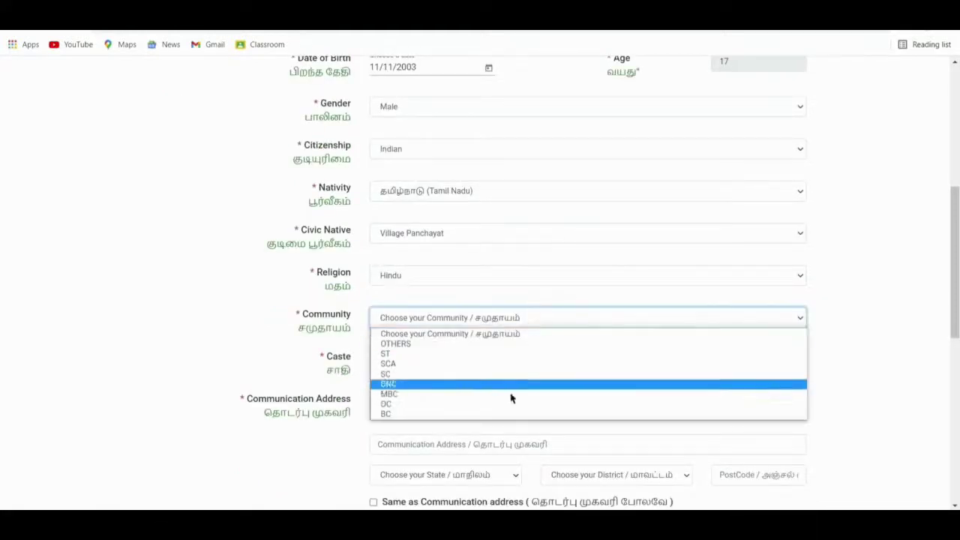
click(505, 414)
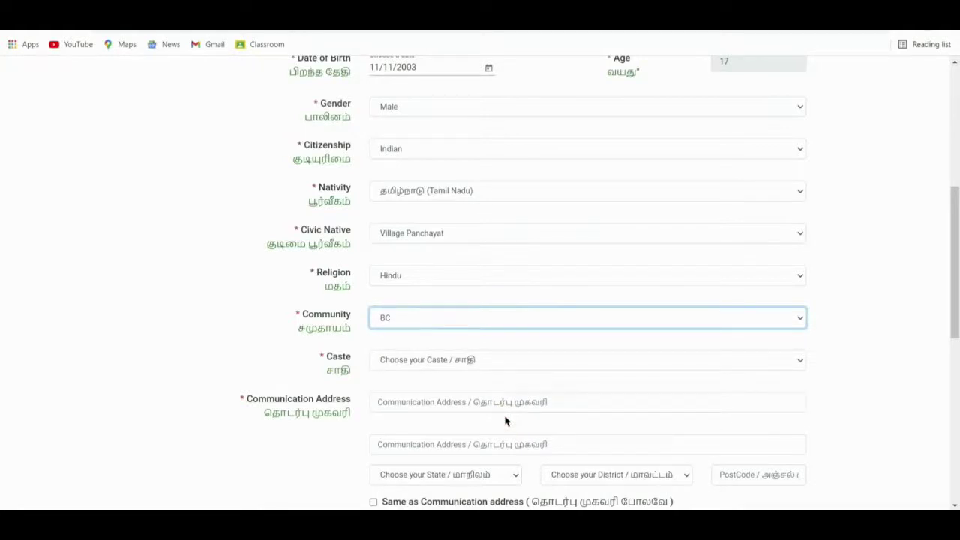
Choose caste 243-Chettu or Chetty and type both communication address lines.
click(523, 369)
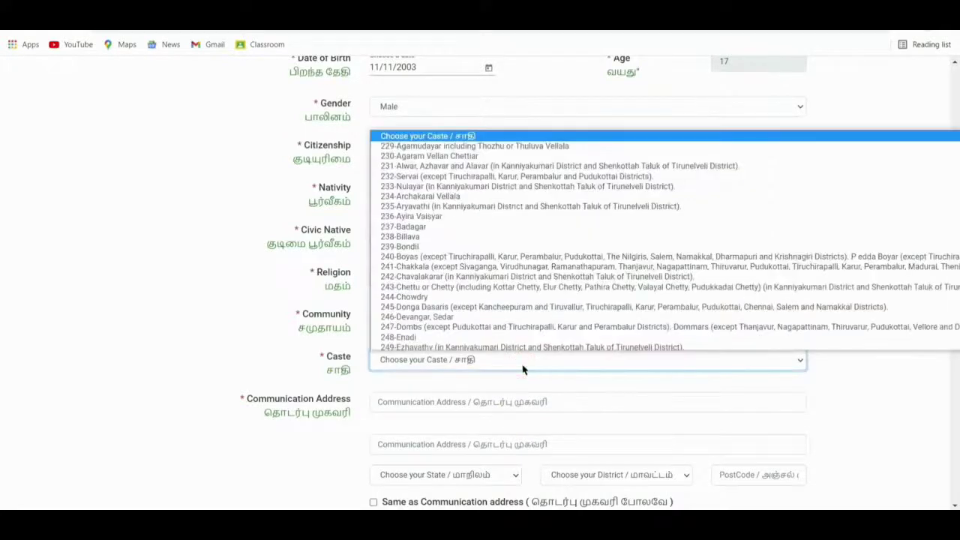
click(523, 286)
scroll(638, 354, down, 1)
click(591, 351)
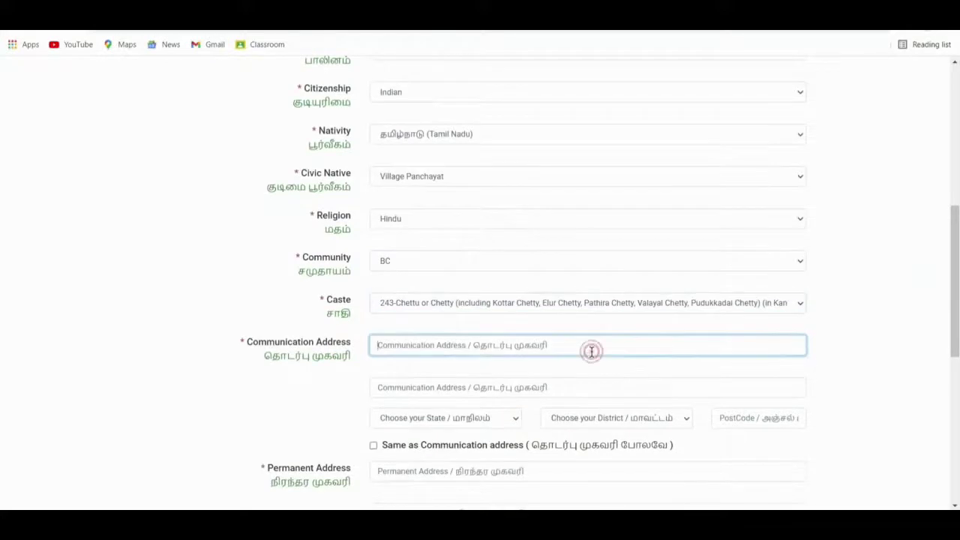
click(484, 387)
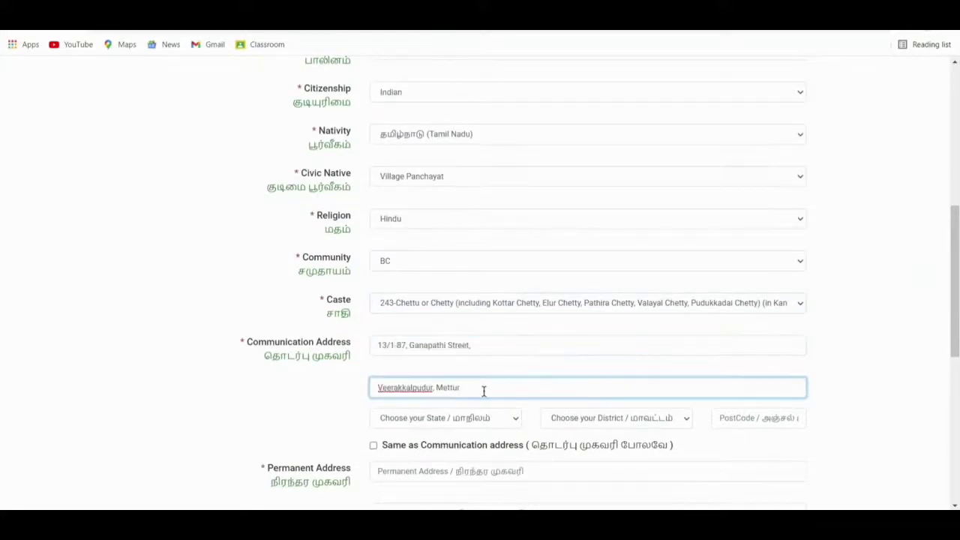
Set the address state to Tamil Nadu and district to Salem, and enter the postcode.
click(480, 422)
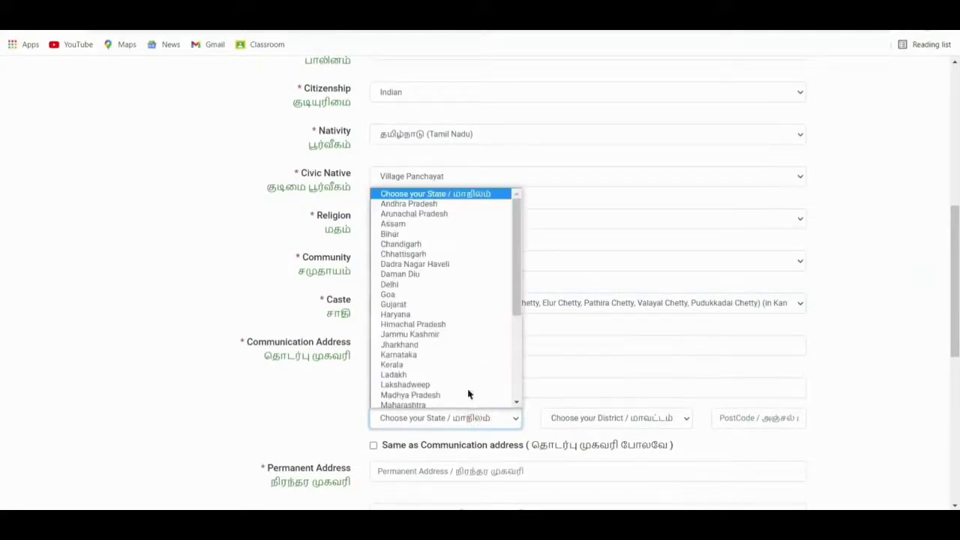
scroll(430, 278, down, 5)
click(414, 356)
click(570, 418)
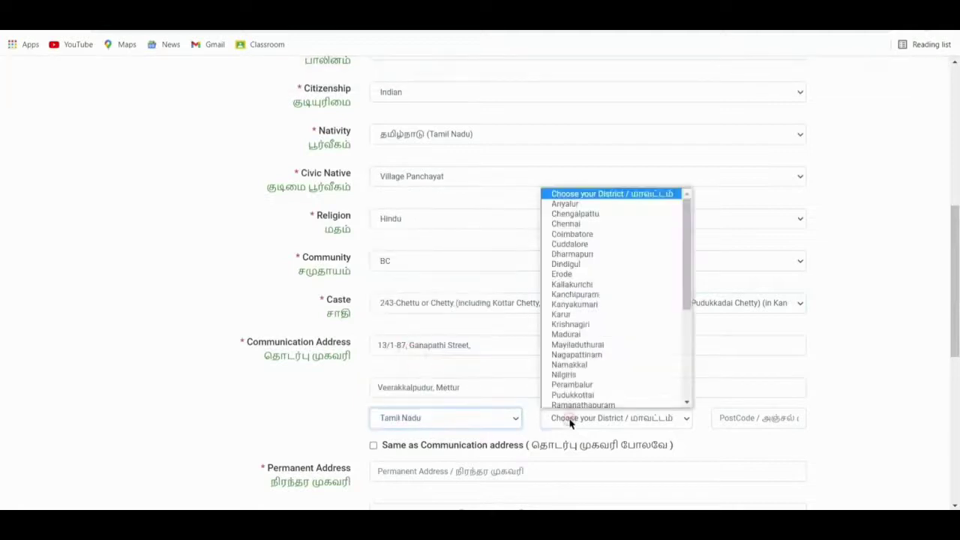
key(s)
key(Return)
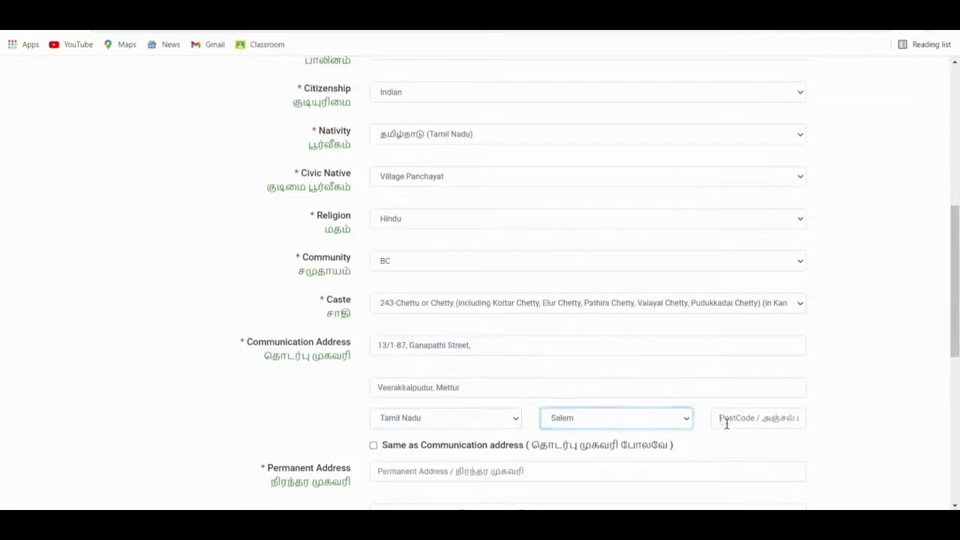
click(725, 422)
text(636401)
scroll(138, 342, down, 2)
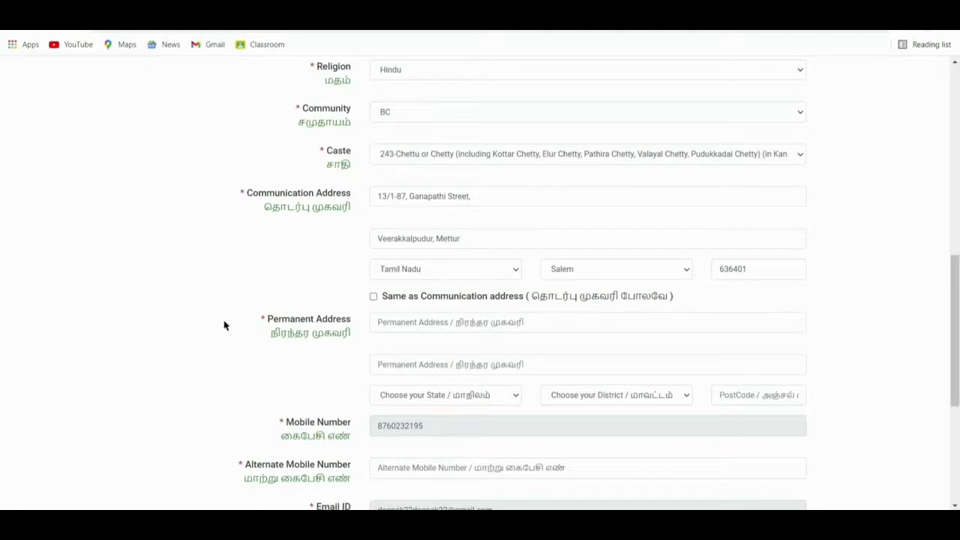
Make the permanent address the same as the communication address.
click(373, 297)
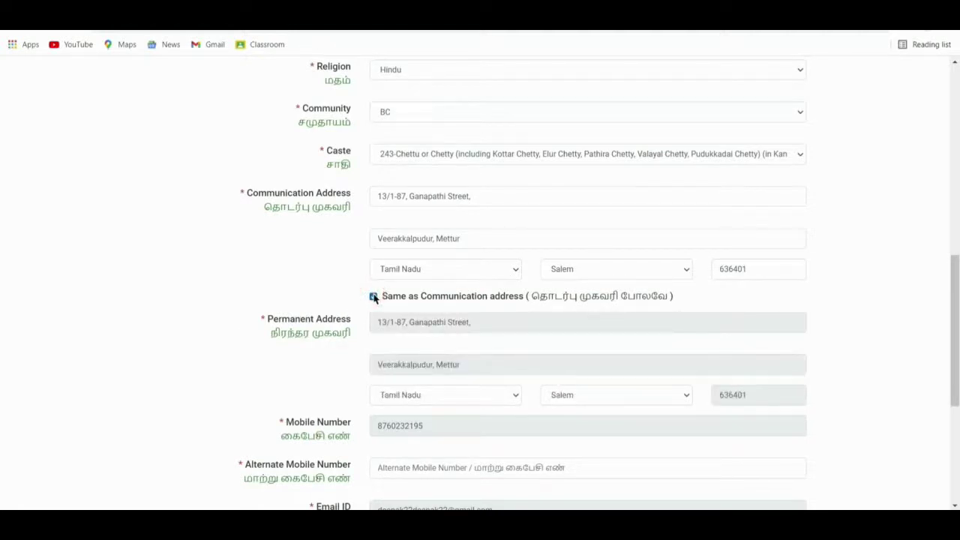
scroll(193, 349, down, 1)
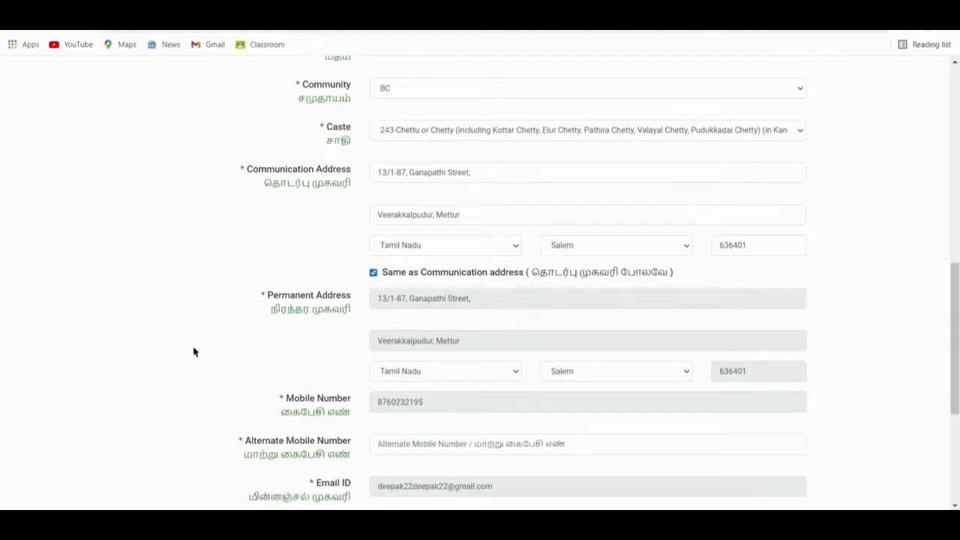
scroll(193, 351, down, 1)
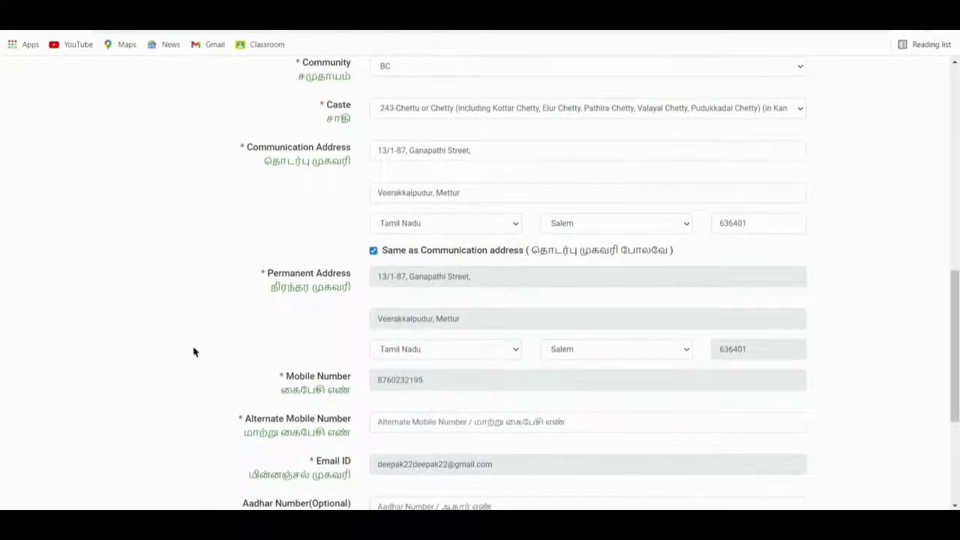
scroll(193, 351, down, 2)
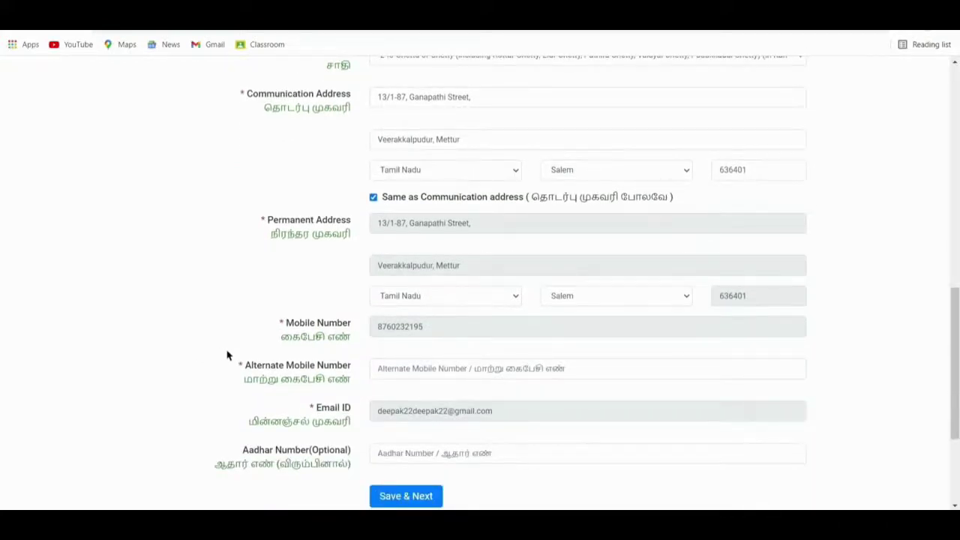
Enter the alternate mobile number and save Personal Details.
click(448, 369)
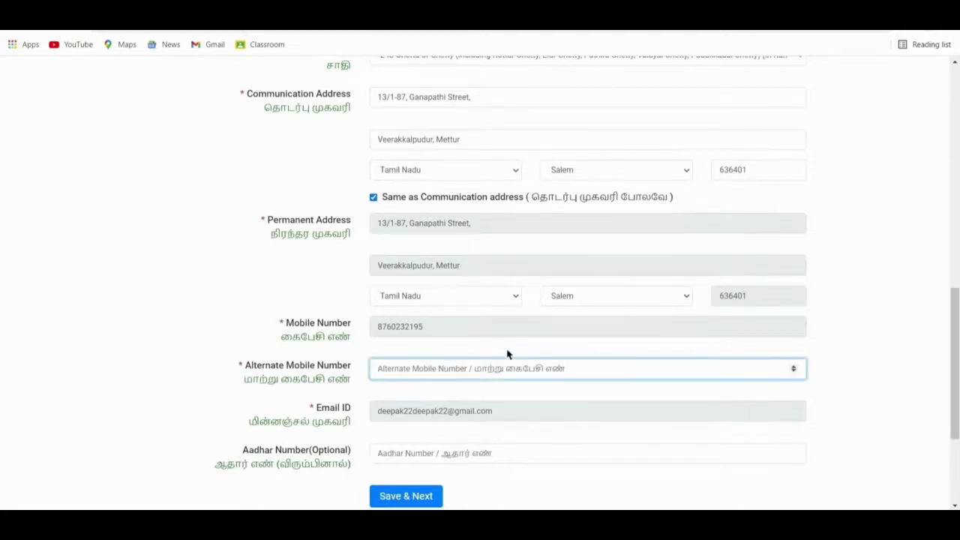
scroll(507, 354, down, 1)
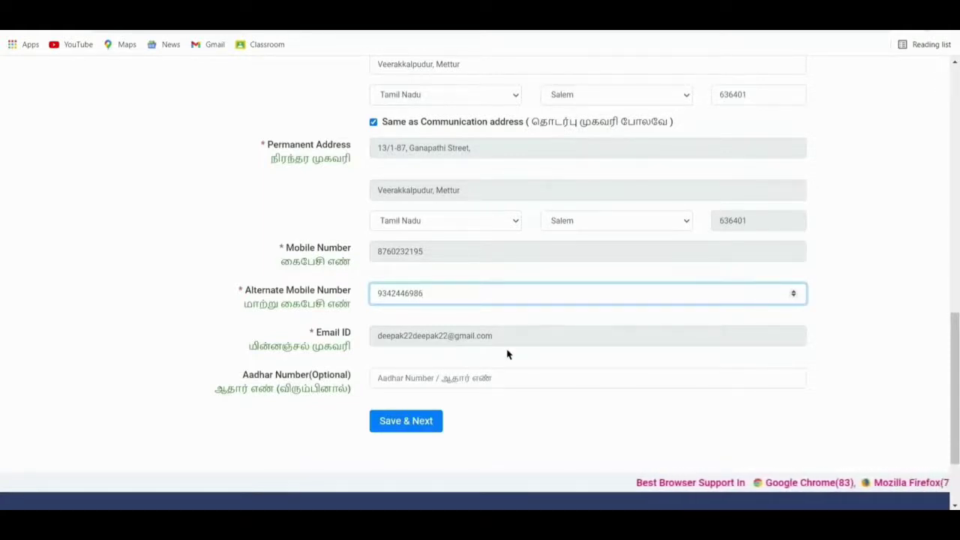
click(420, 426)
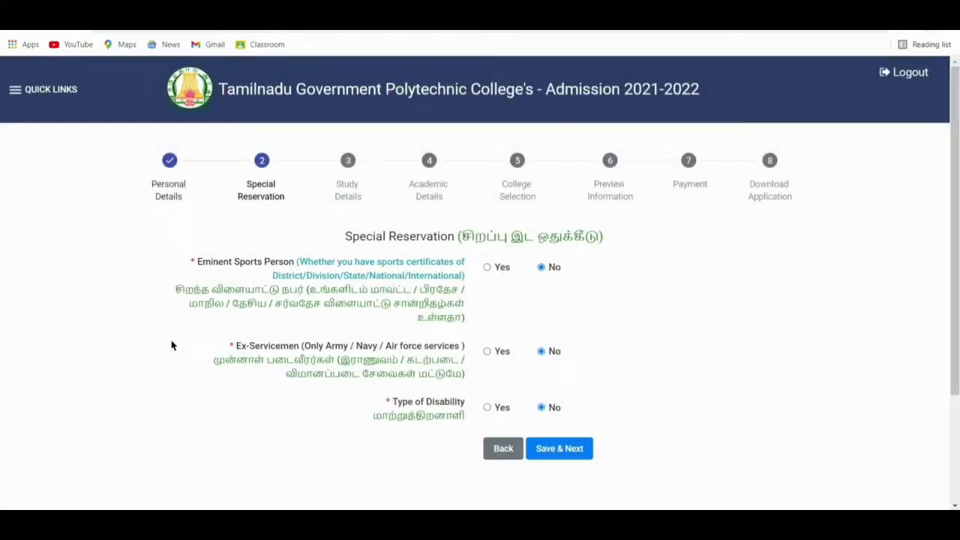
Leave eminent sports, ex-servicemen and disability reservations on No and save them.
click(487, 267)
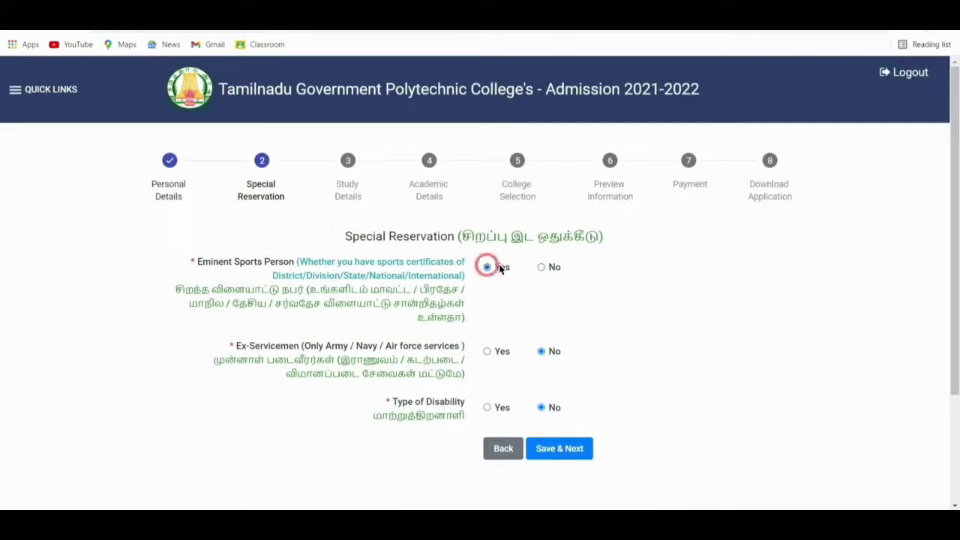
click(543, 268)
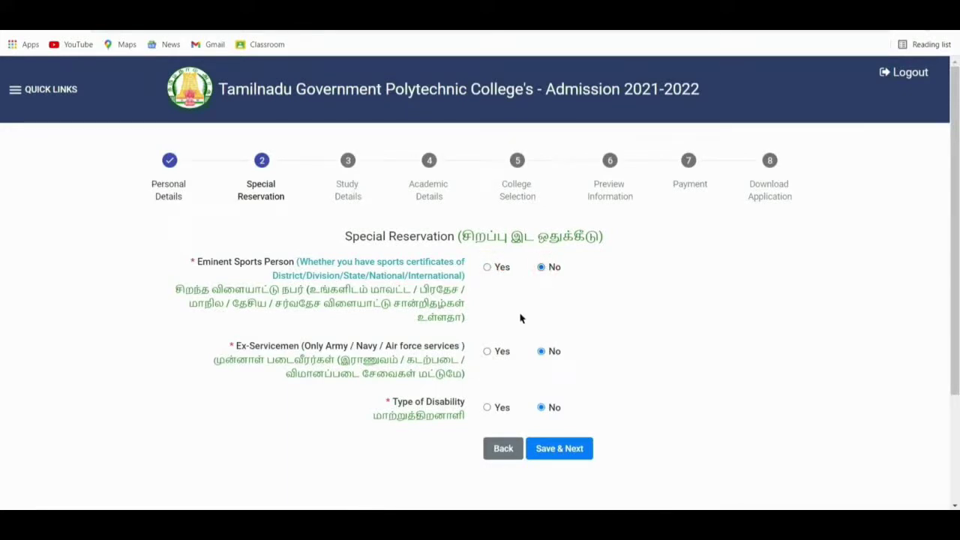
click(487, 351)
click(542, 351)
click(487, 407)
scroll(582, 403, down, 1)
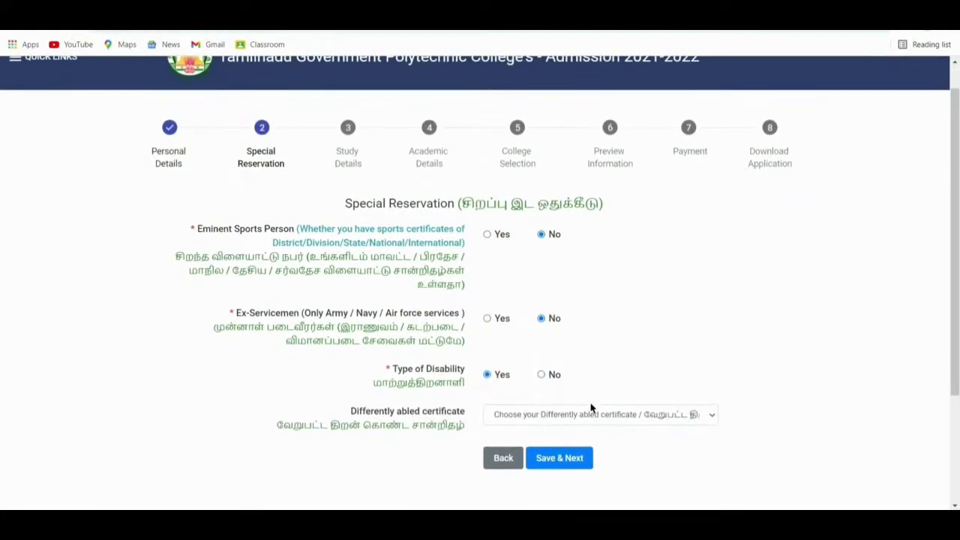
click(597, 415)
click(597, 415)
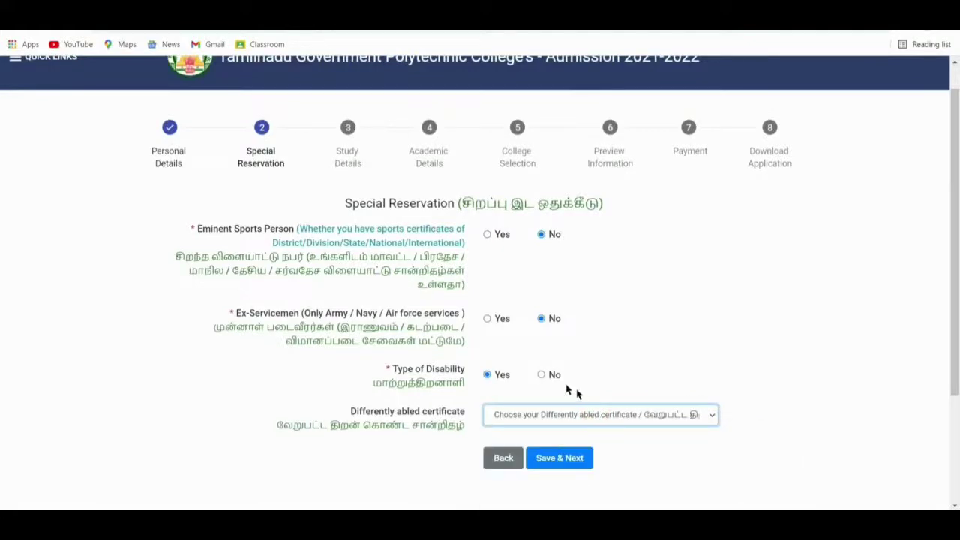
click(542, 375)
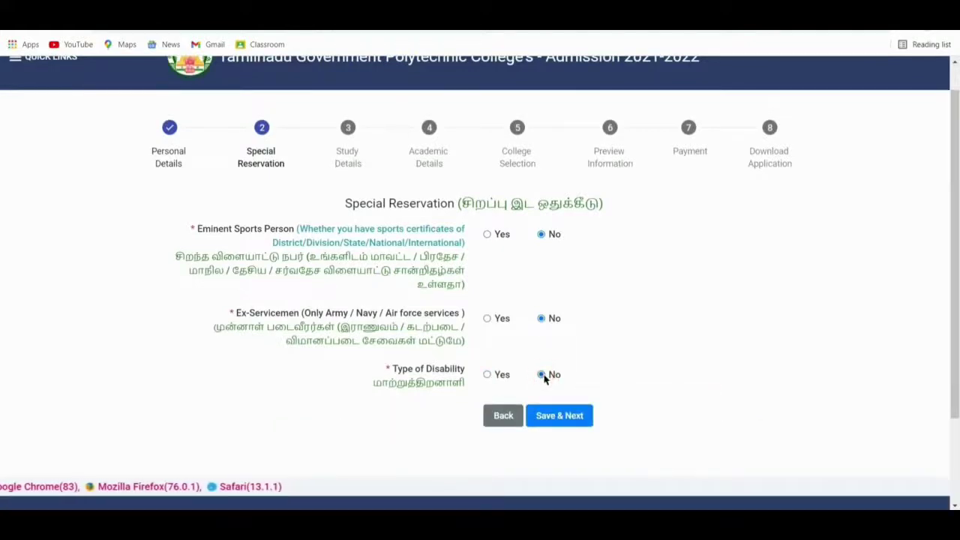
click(552, 418)
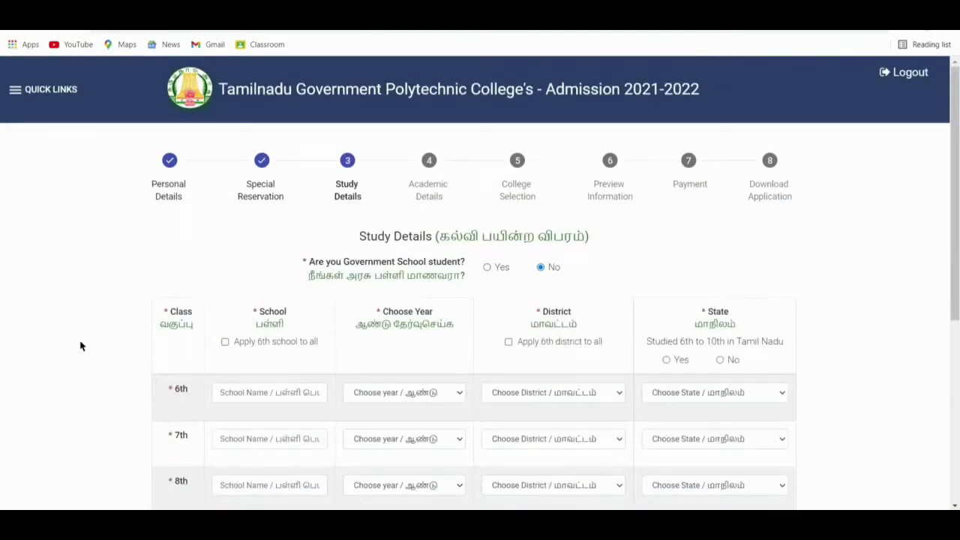
Fill the 6th-class row: MVM Hr Sec School, 2017, Salem district, Tamil Nadu.
drag(308, 262, 458, 262)
click(267, 263)
scroll(82, 331, down, 1)
scroll(82, 331, down, 2)
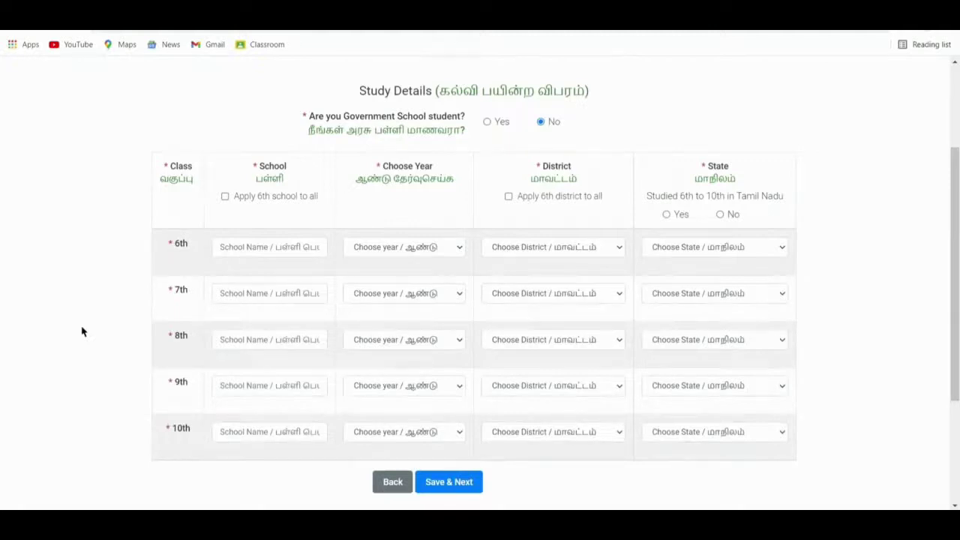
click(286, 248)
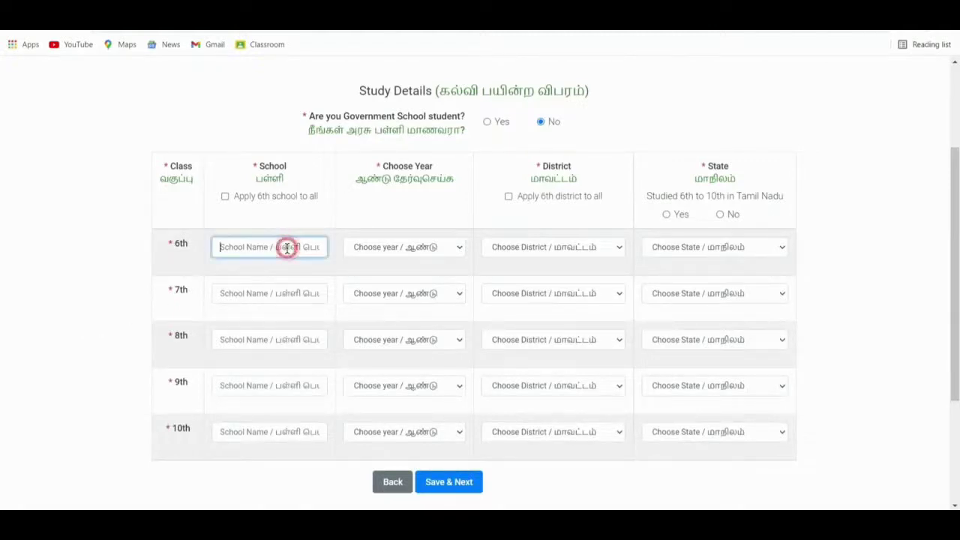
text(MVM Hr Sec School)
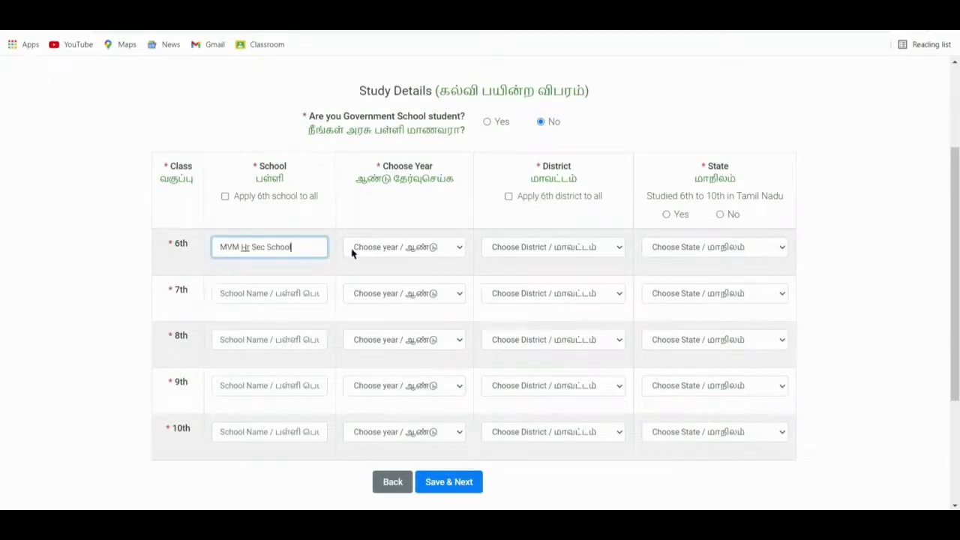
click(355, 248)
click(363, 434)
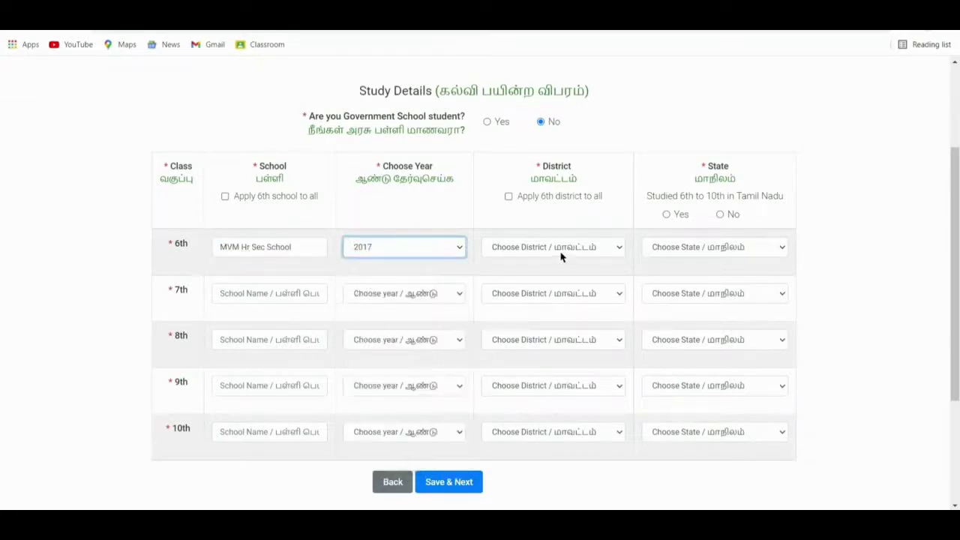
click(563, 248)
text(salem)
key(Return)
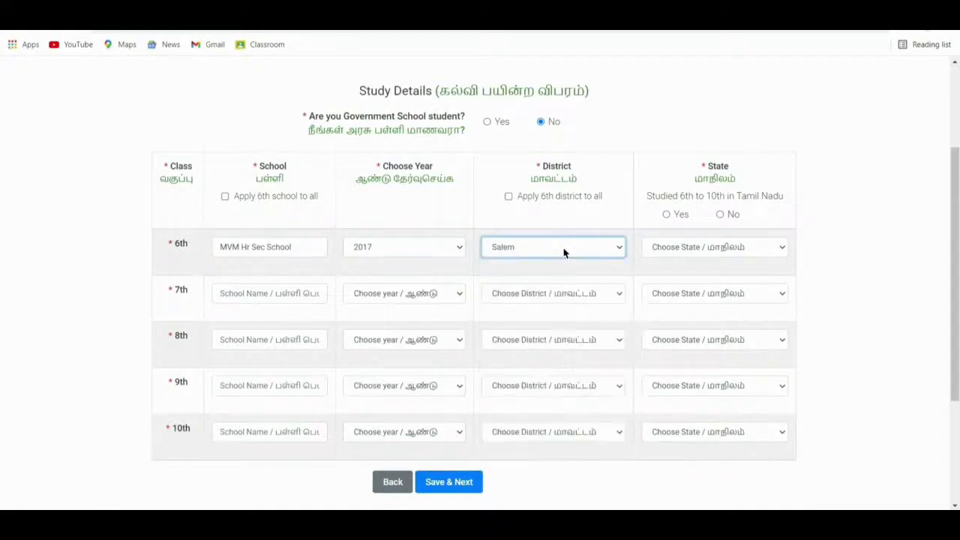
click(707, 246)
text(tamil)
key(Return)
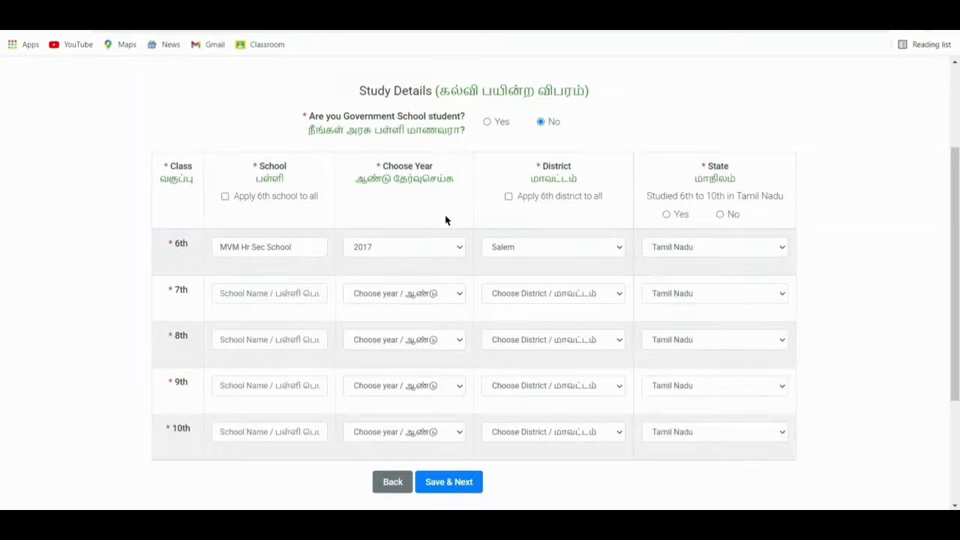
Apply the school and district to all classes, set 7th-class year 2018, confirm Tamil Nadu, and save.
click(224, 197)
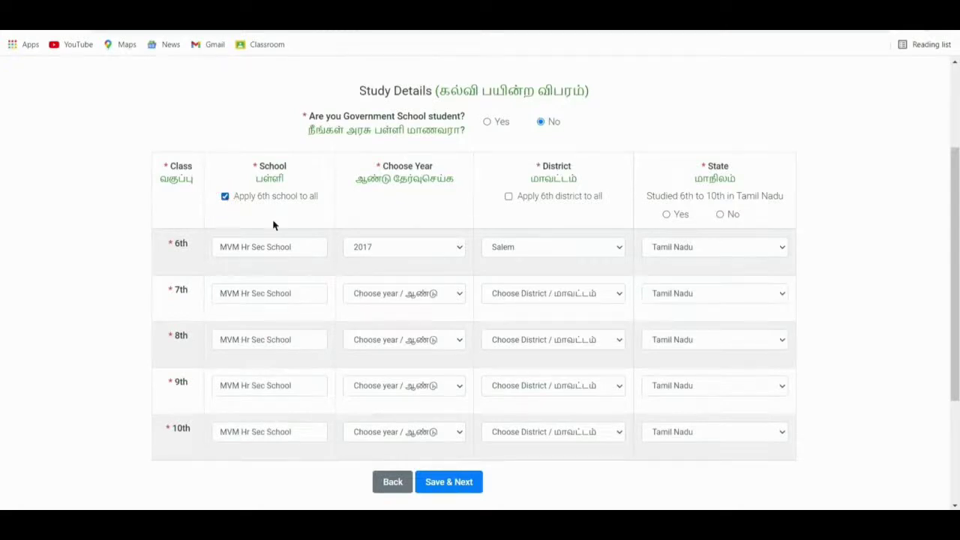
click(392, 292)
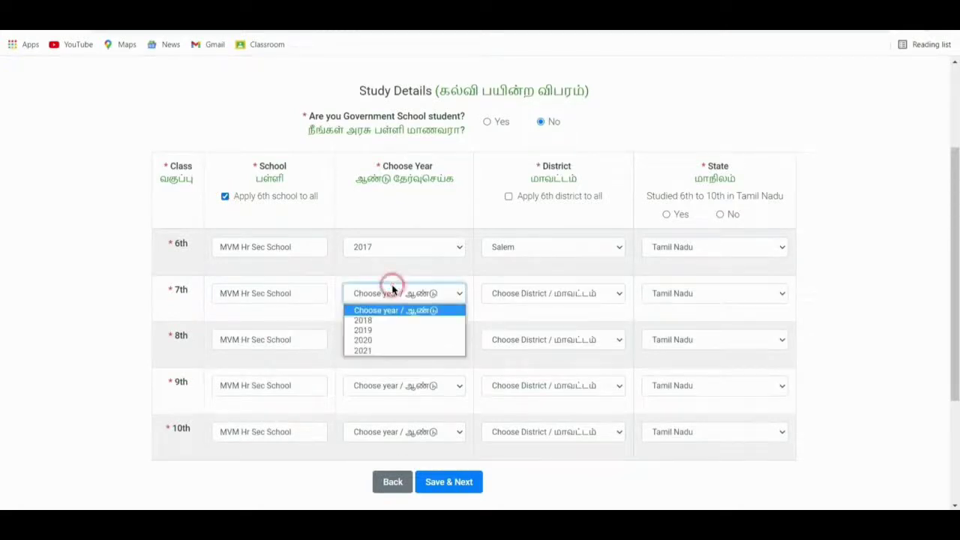
click(392, 320)
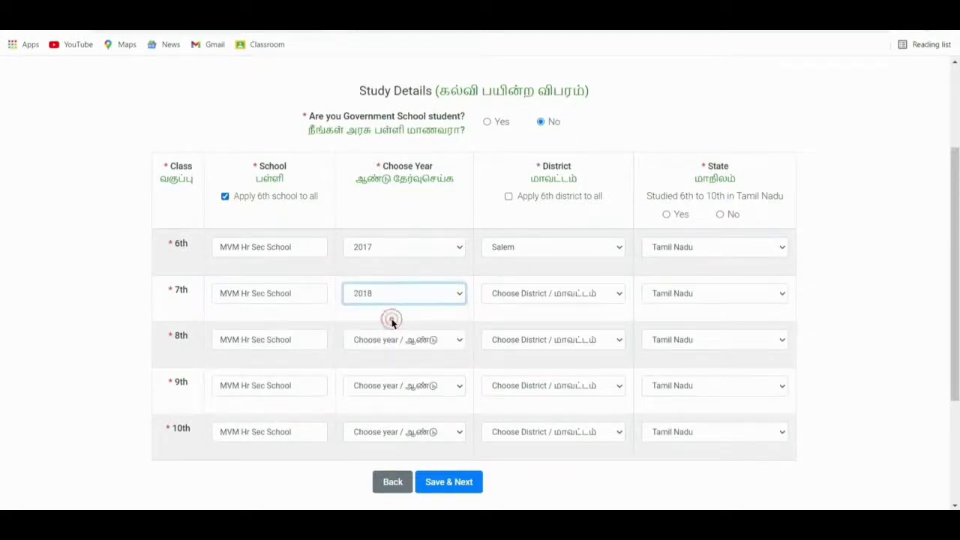
click(509, 197)
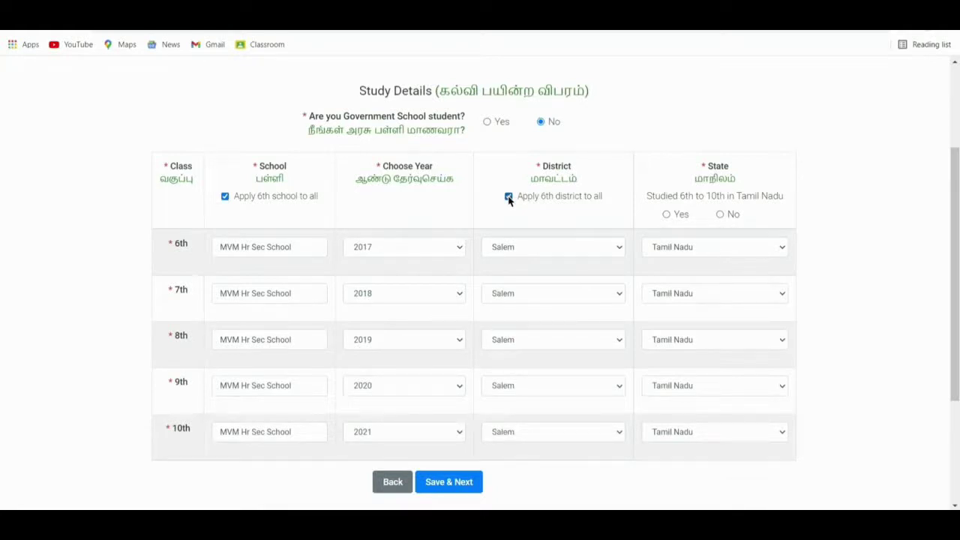
click(666, 215)
click(456, 484)
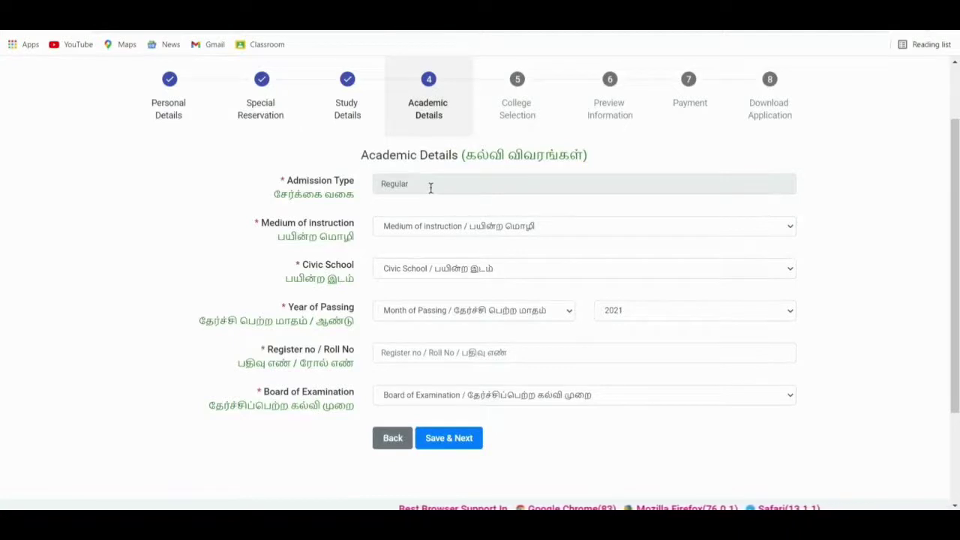
Set medium to English, civic school to Village Panchayat and month of passing to May.
click(436, 228)
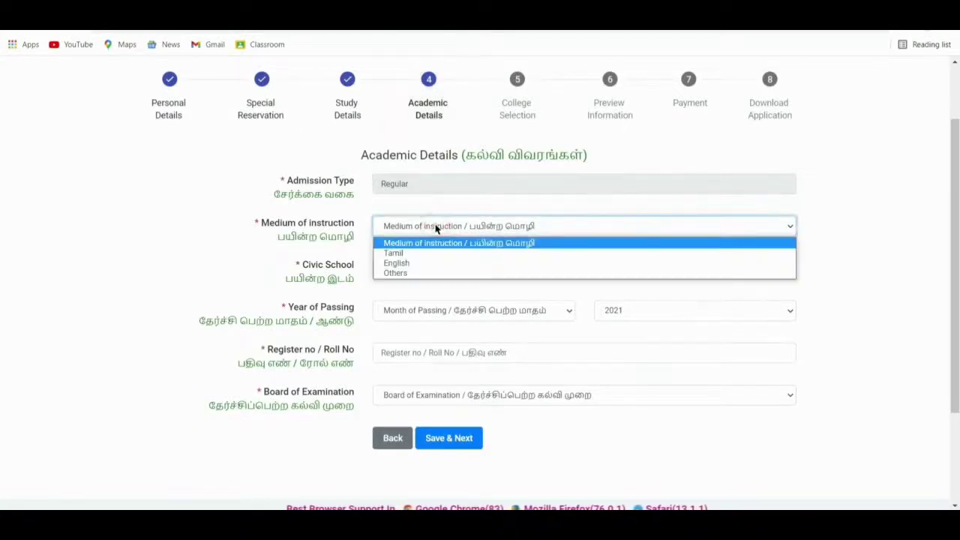
click(429, 264)
click(440, 269)
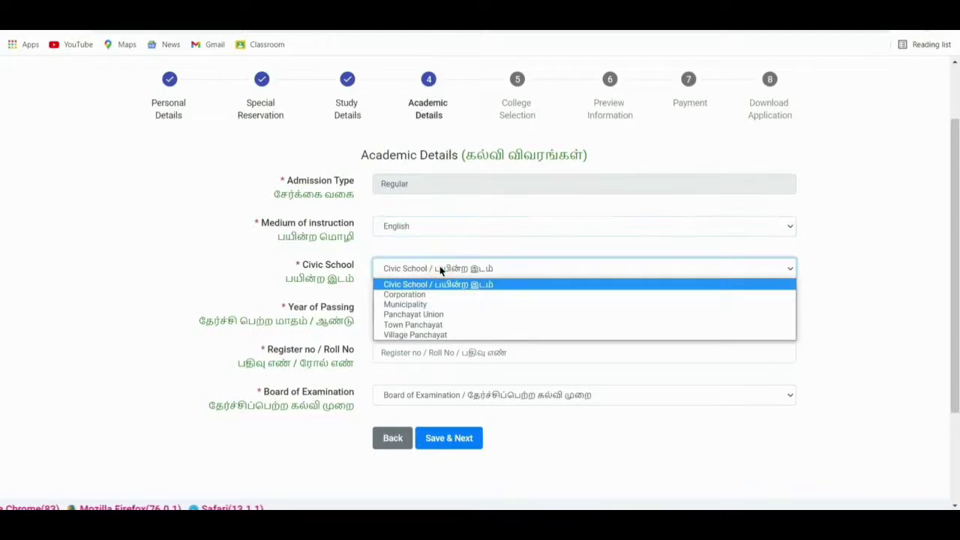
click(425, 335)
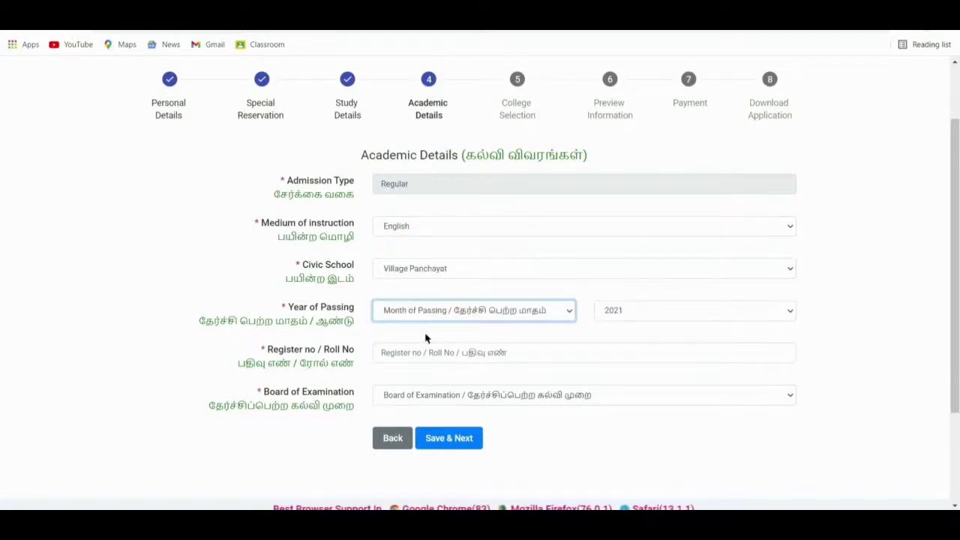
click(450, 317)
click(441, 377)
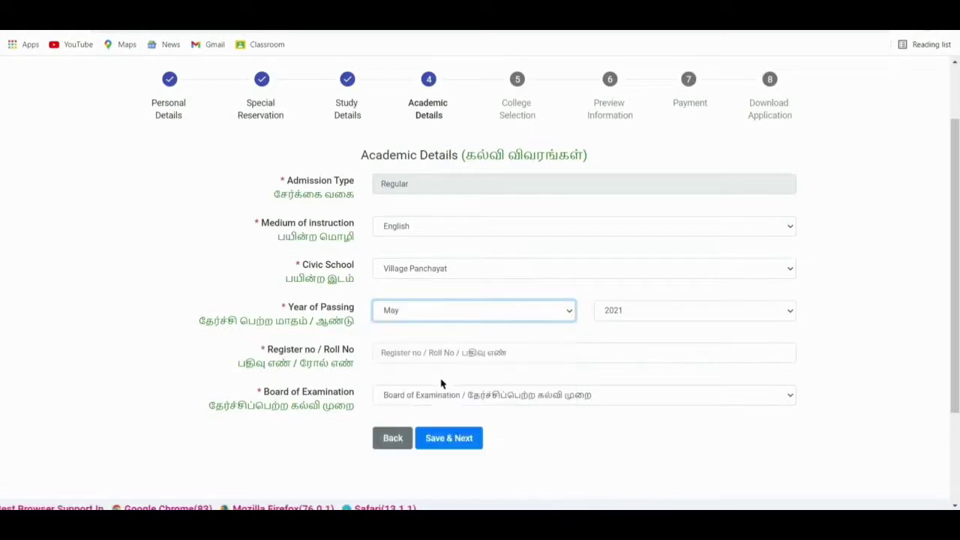
Enter the register number, select Stateboard, and save SSLC marks totalling 406/500.
click(465, 353)
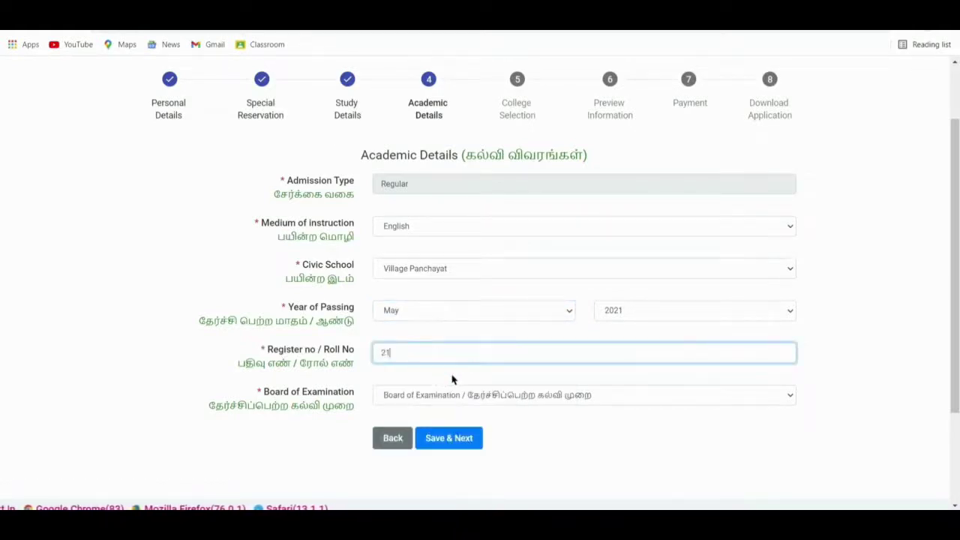
key(Tab)
scroll(183, 455, up, 1)
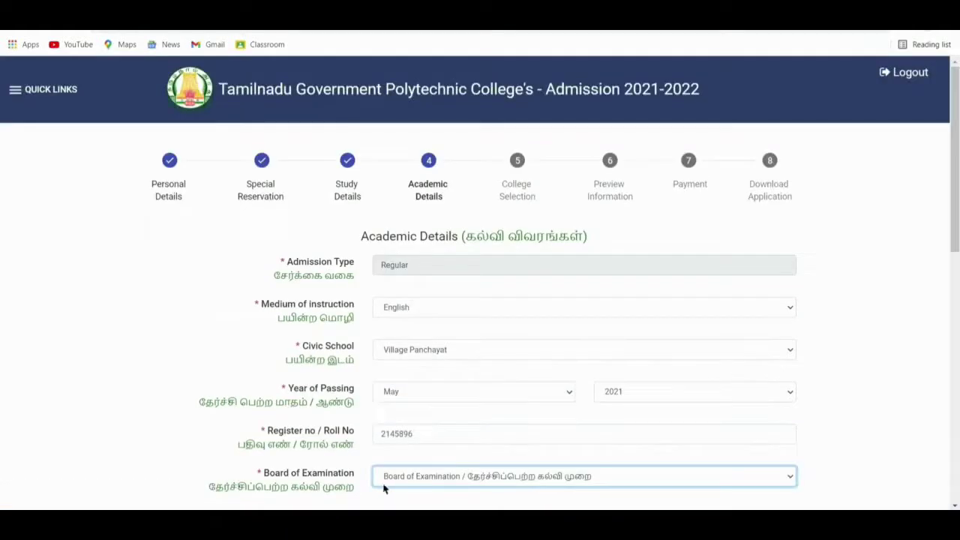
click(401, 477)
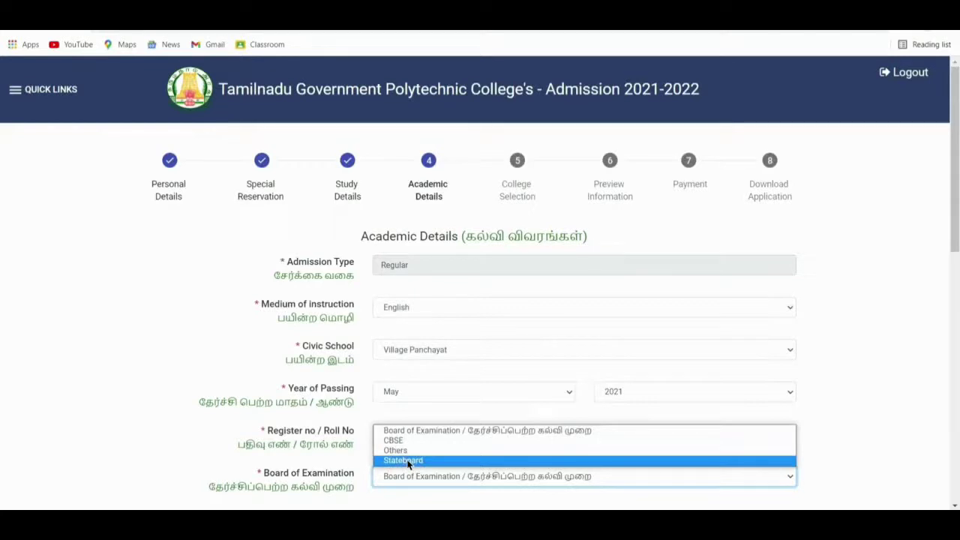
click(409, 460)
scroll(120, 454, down, 3)
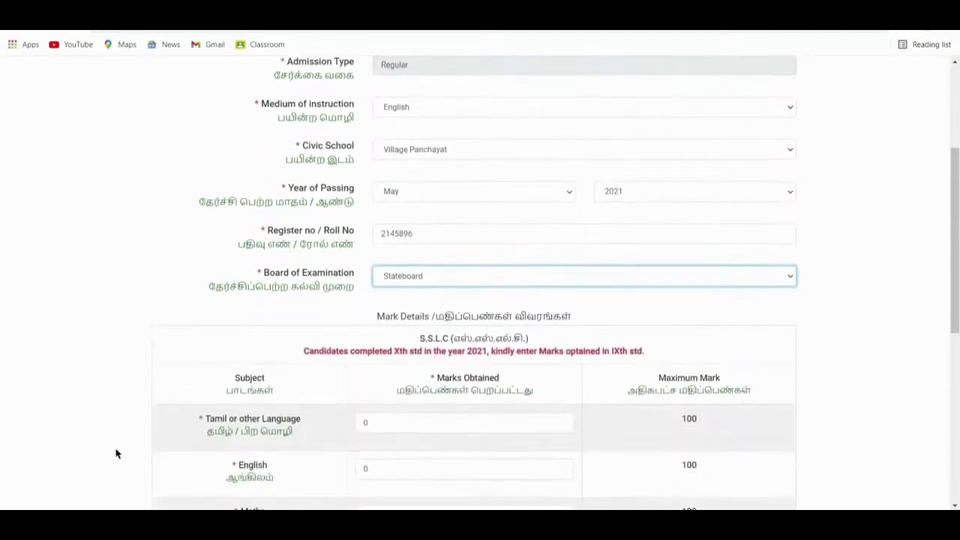
scroll(116, 453, down, 3)
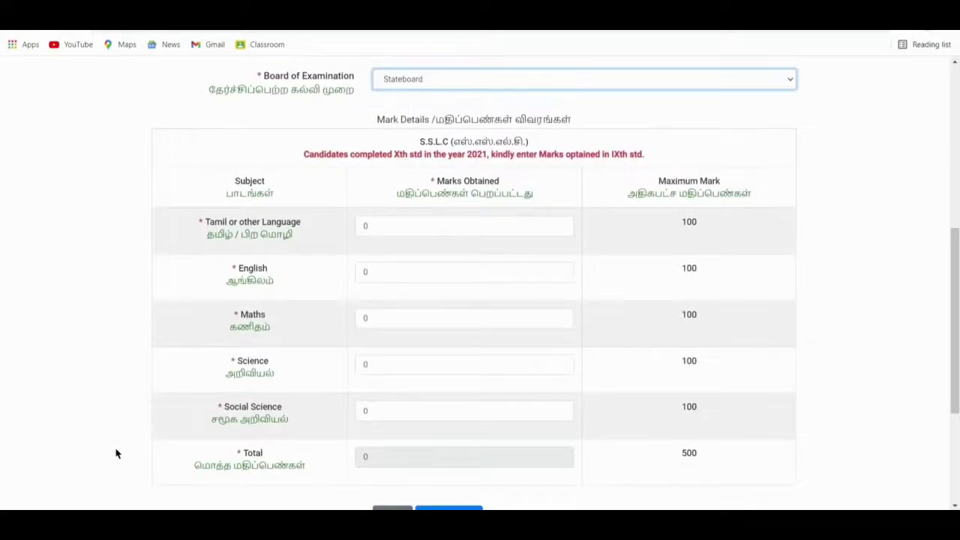
scroll(117, 454, down, 1)
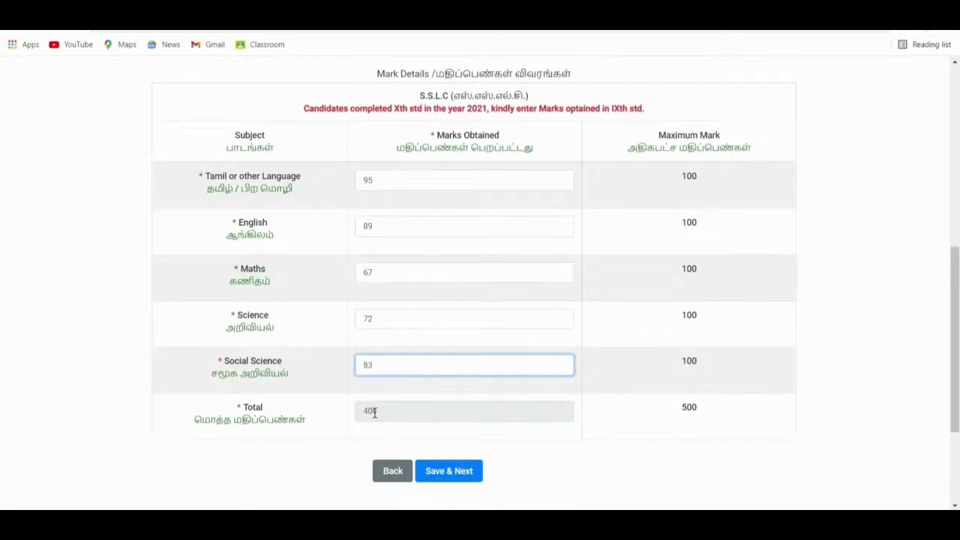
click(446, 474)
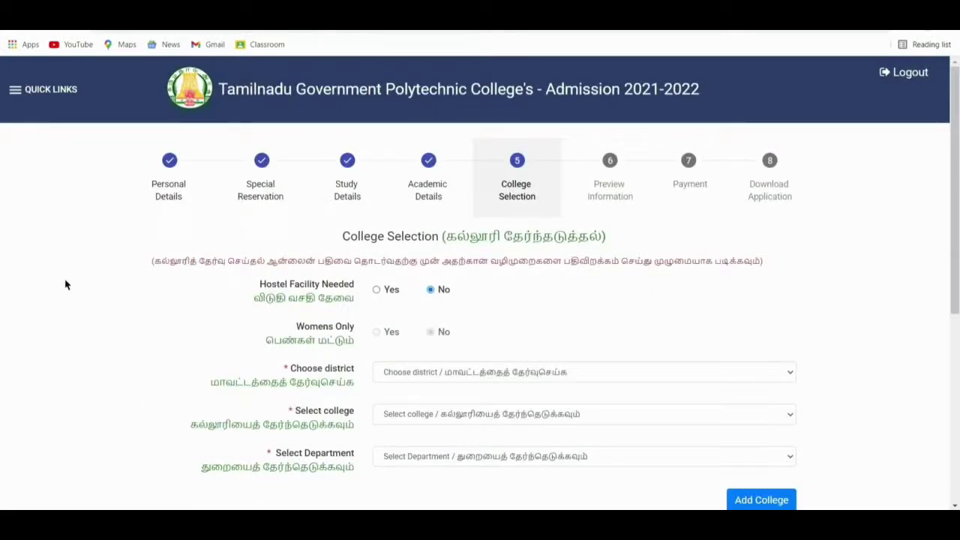
Add 149-Government Polytechnic College, Vanavasi (Salem district) with 1020-Mechanical Engineering as the first choice.
scroll(65, 284, down, 1)
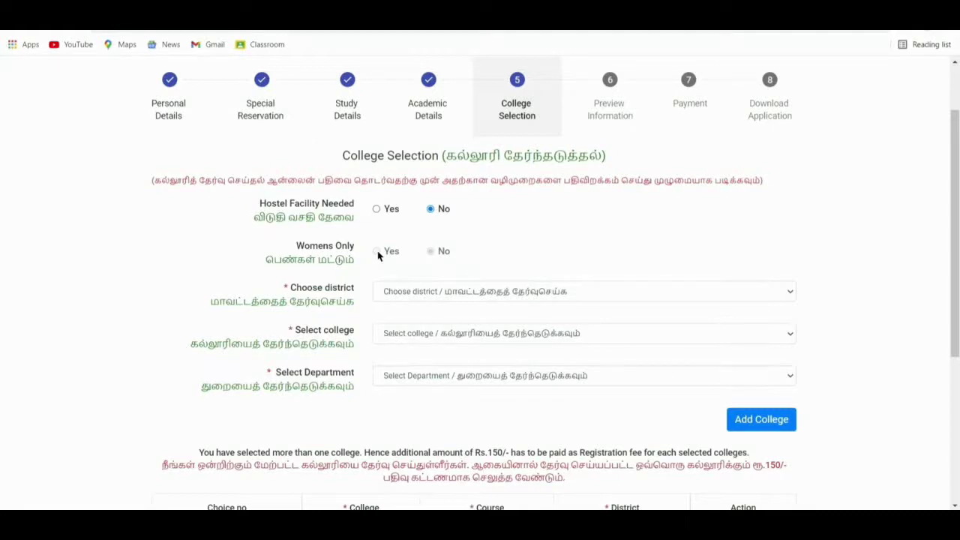
scroll(378, 285, up, 1)
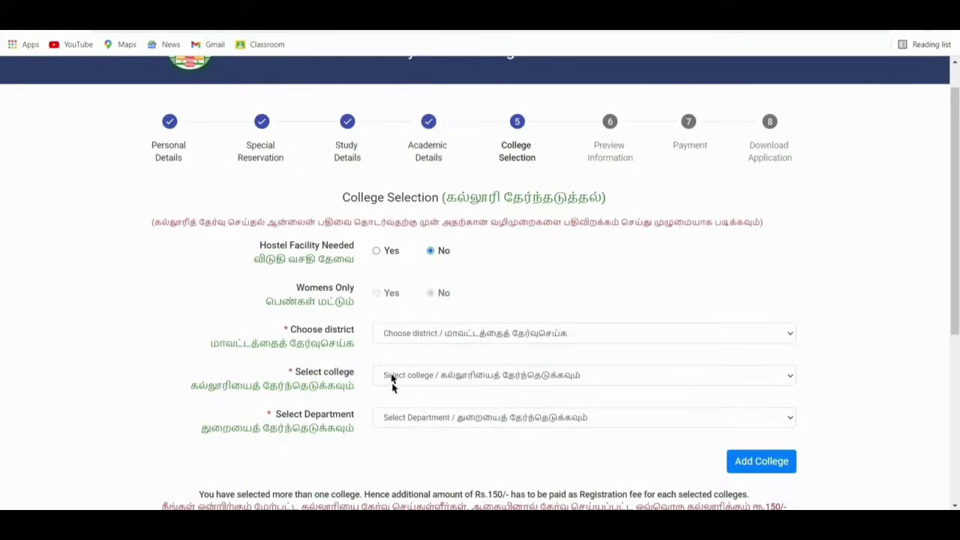
click(412, 334)
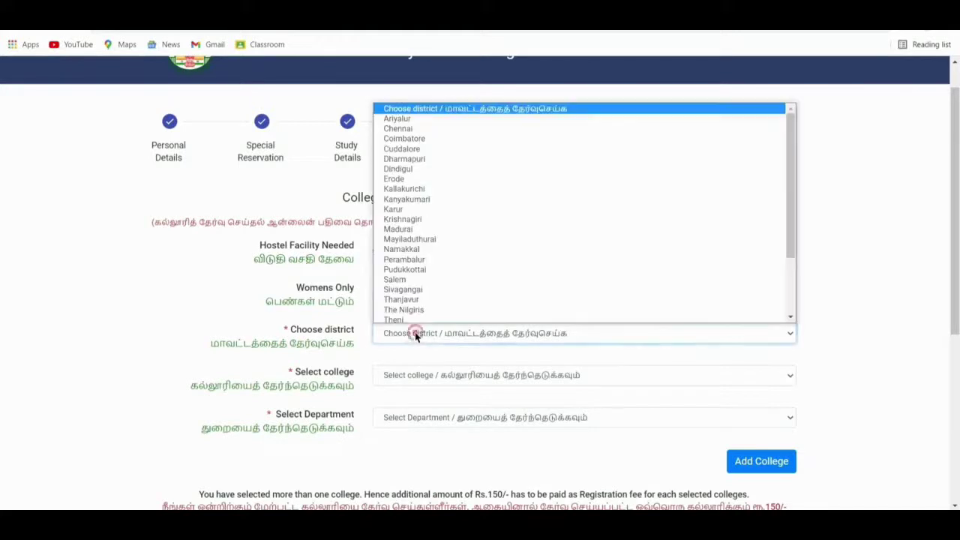
key(s)
key(Return)
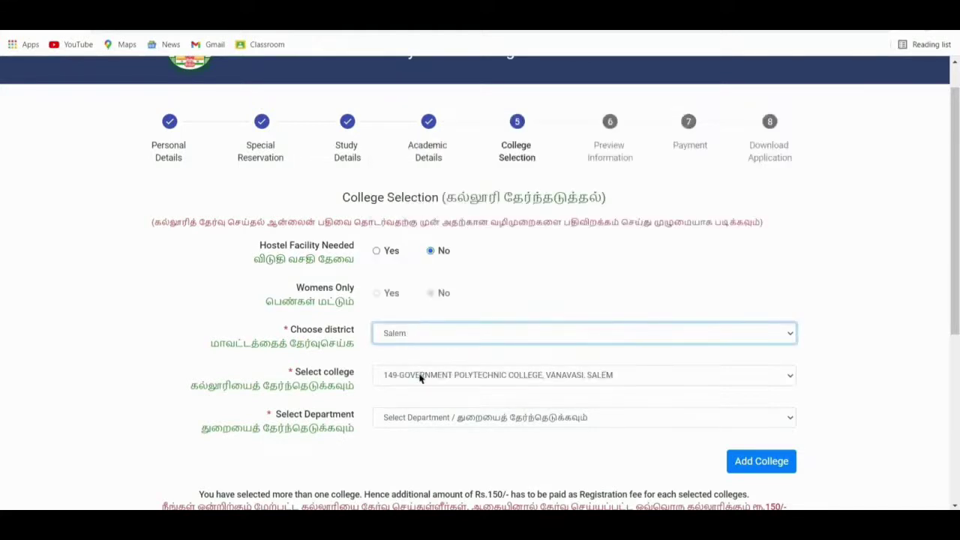
click(420, 377)
click(417, 400)
click(417, 418)
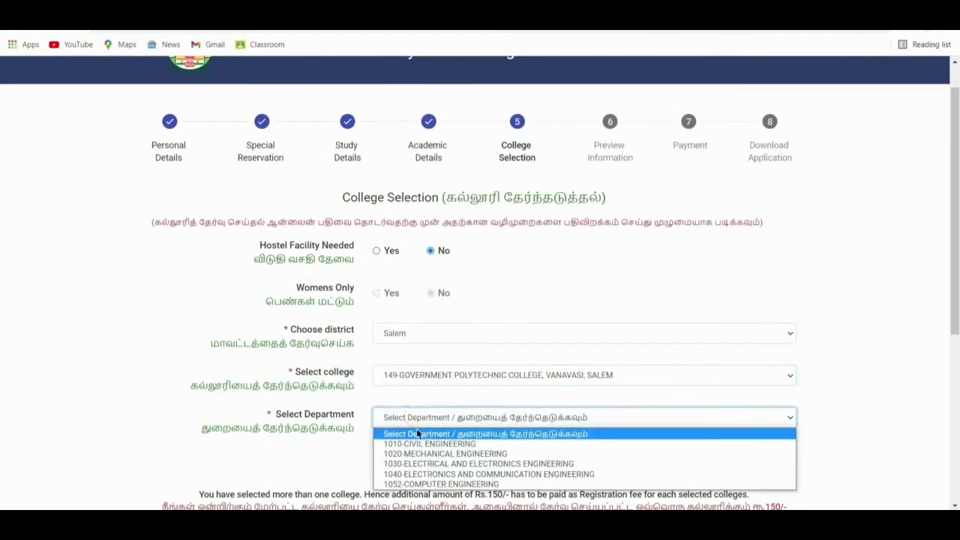
click(417, 454)
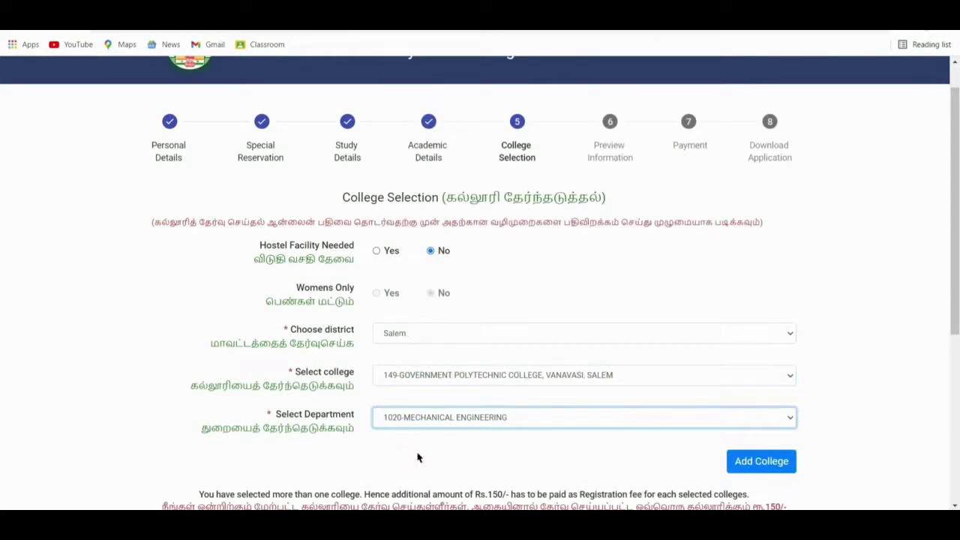
click(759, 461)
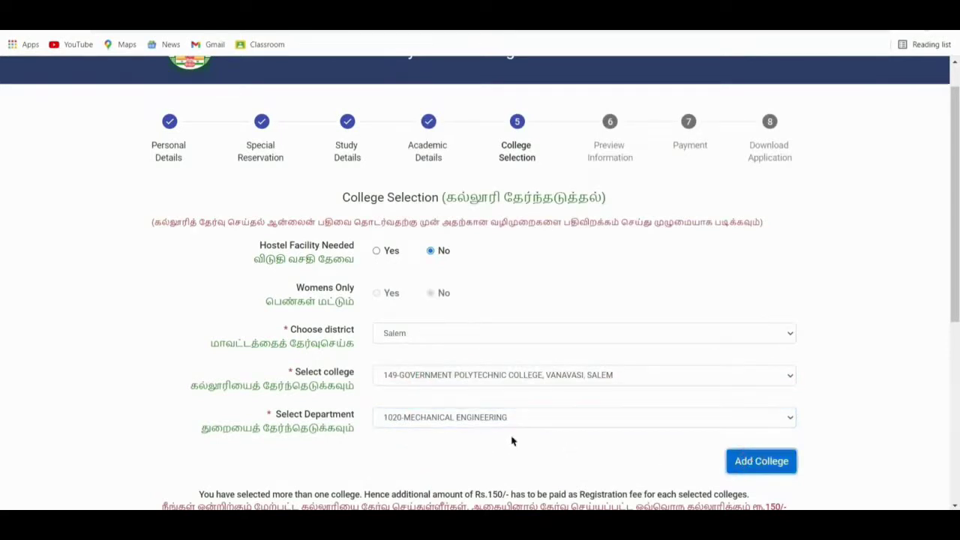
scroll(513, 441, down, 1)
scroll(513, 442, down, 3)
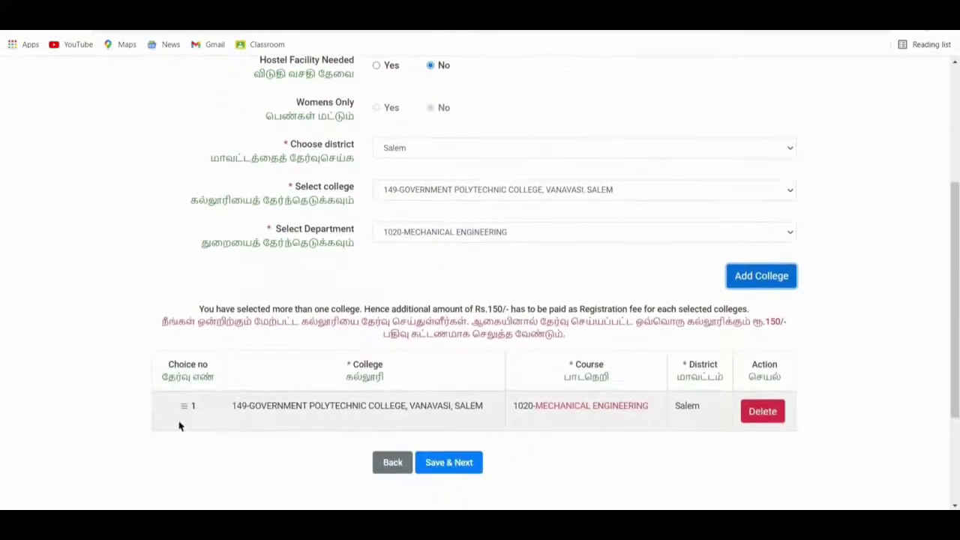
Pick Madurai district, 138-Uthappanayakkanur college and 1030-Electrical and Electronics Engineering as another choice.
click(459, 148)
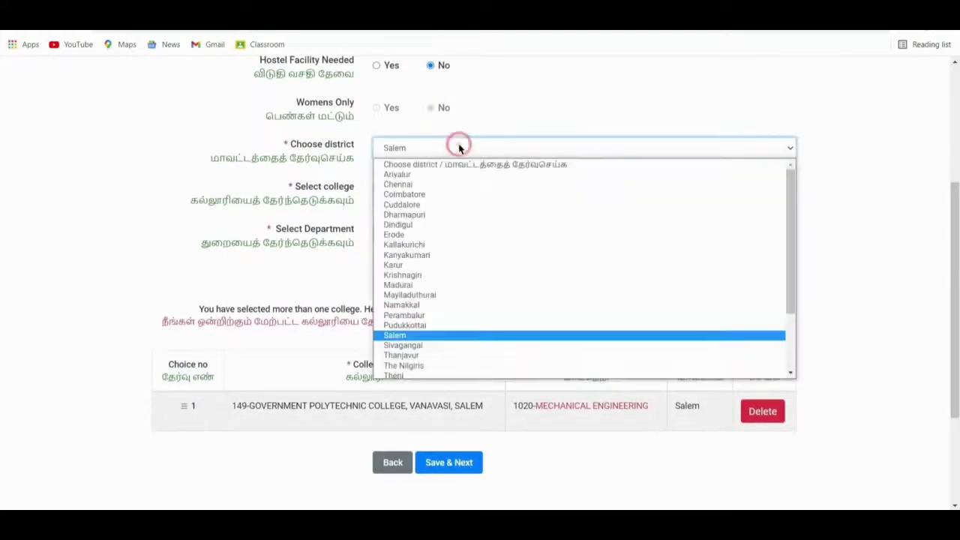
key(m)
key(Return)
click(458, 189)
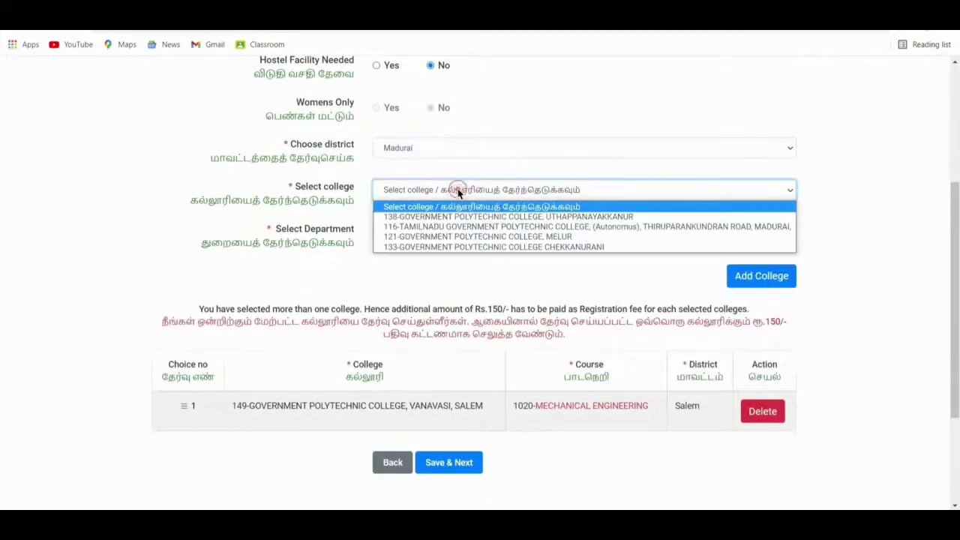
click(456, 216)
click(454, 230)
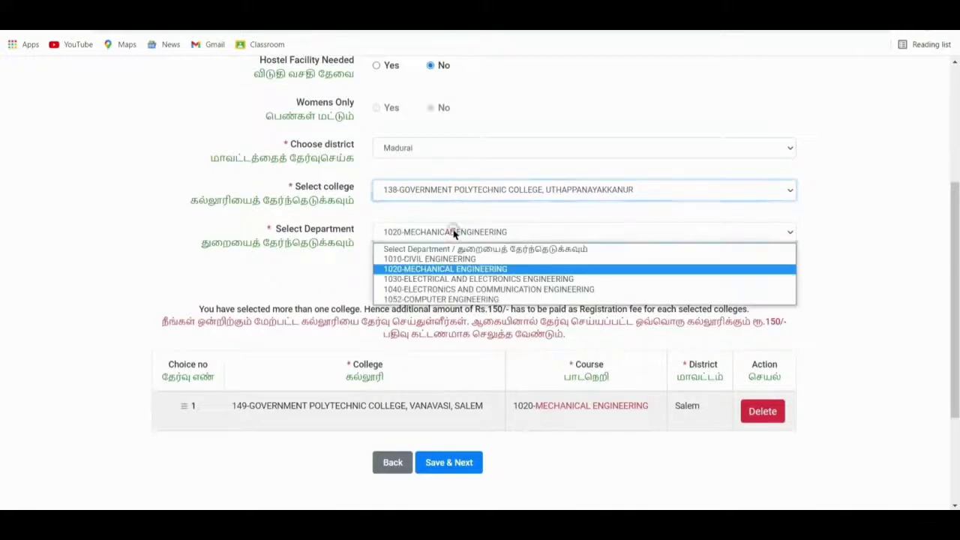
click(452, 280)
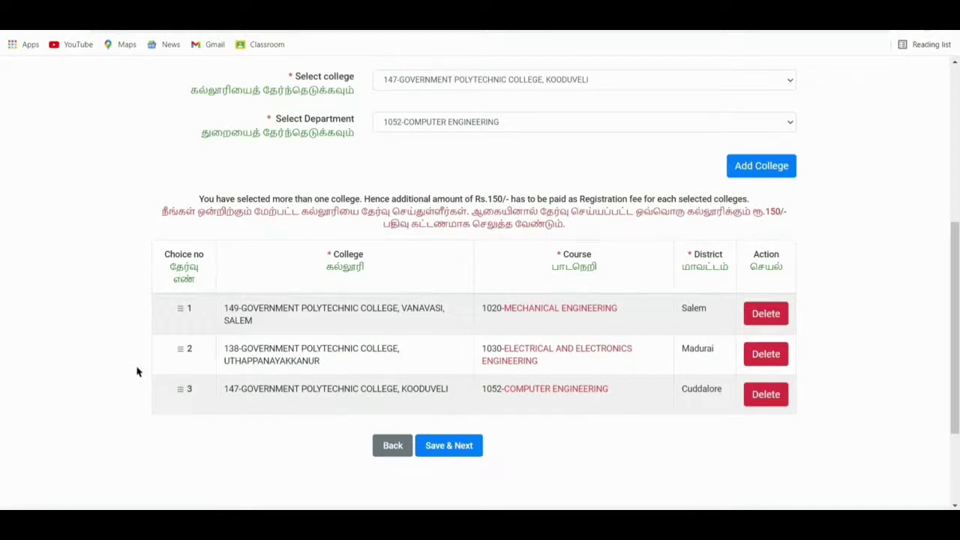
click(180, 394)
Move Kooduveli to the top, replace Uthappanayakkanur with 146-Mohanur Mechanical Engineering, and save.
drag(182, 388, 183, 321)
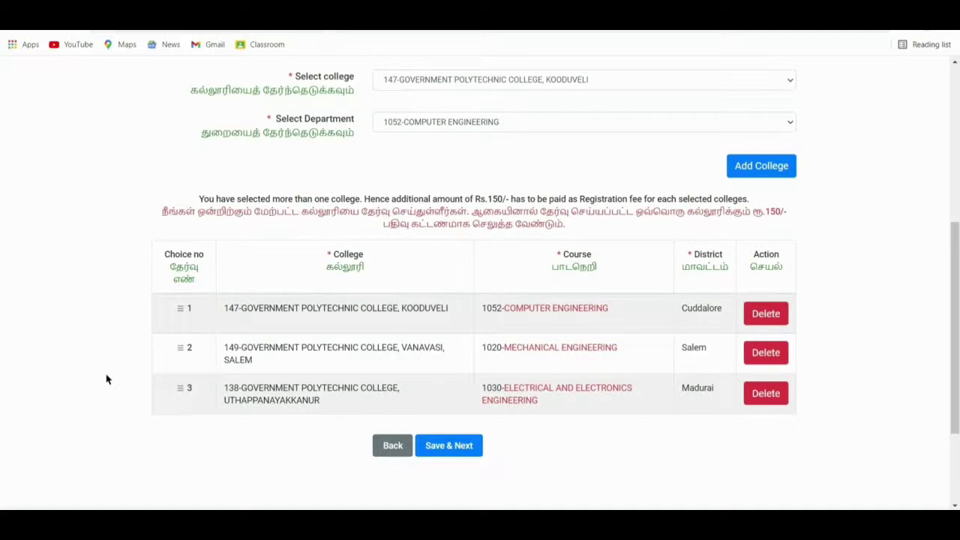
click(764, 394)
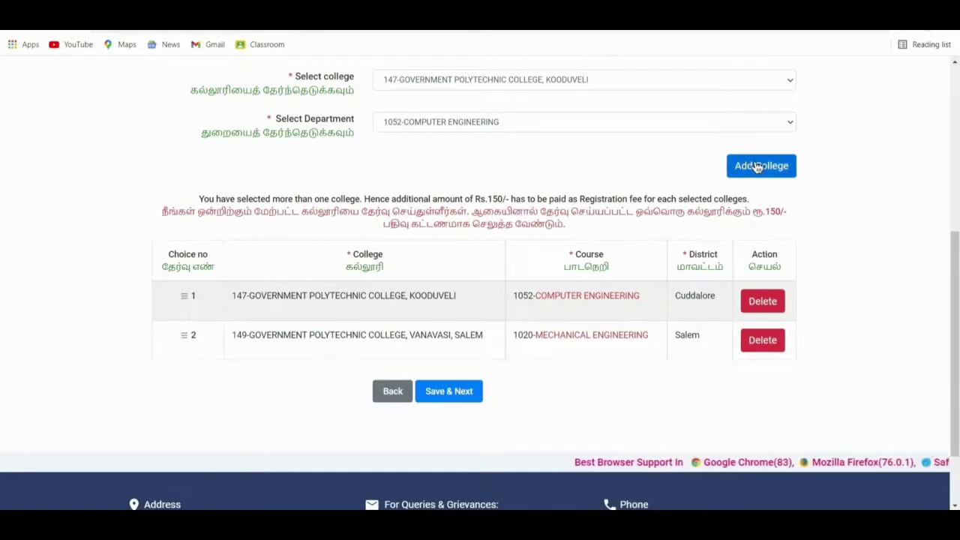
click(758, 167)
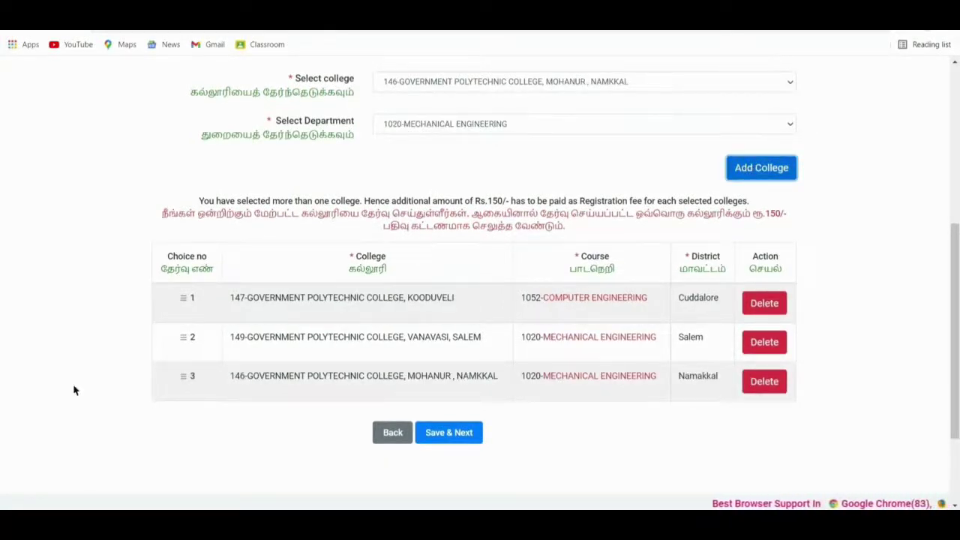
click(449, 433)
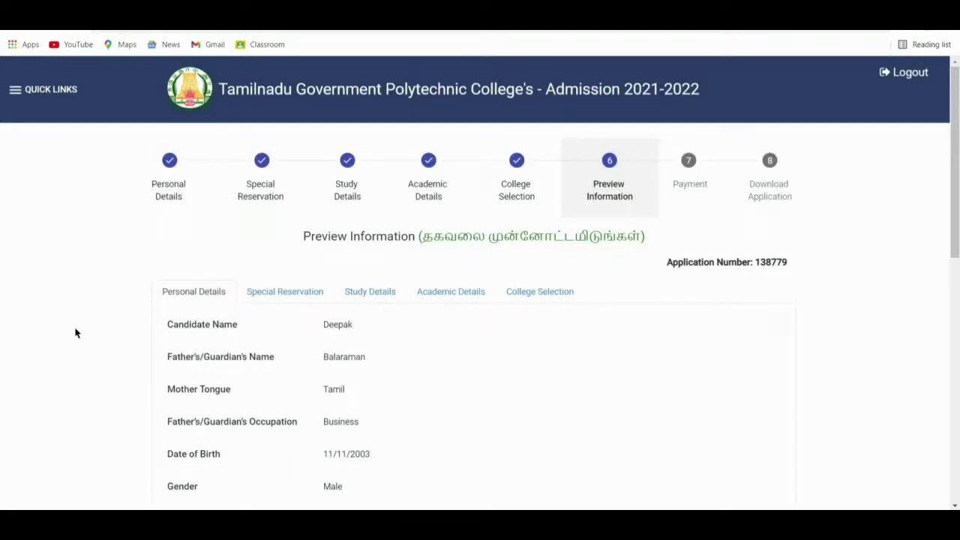
Review the Personal Details, Special Reservation, Study, Academic and College Selection preview sections.
scroll(75, 333, down, 5)
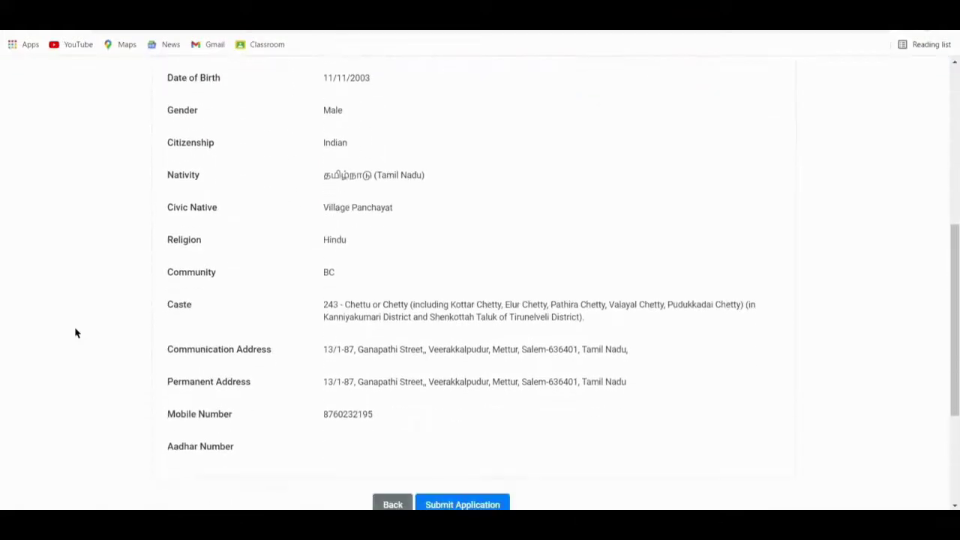
scroll(75, 333, down, 2)
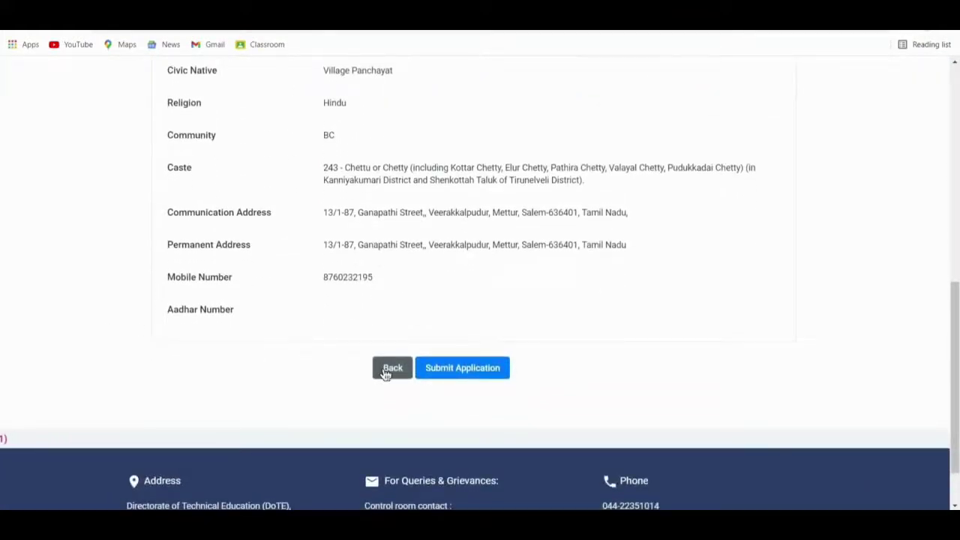
scroll(99, 324, up, 1)
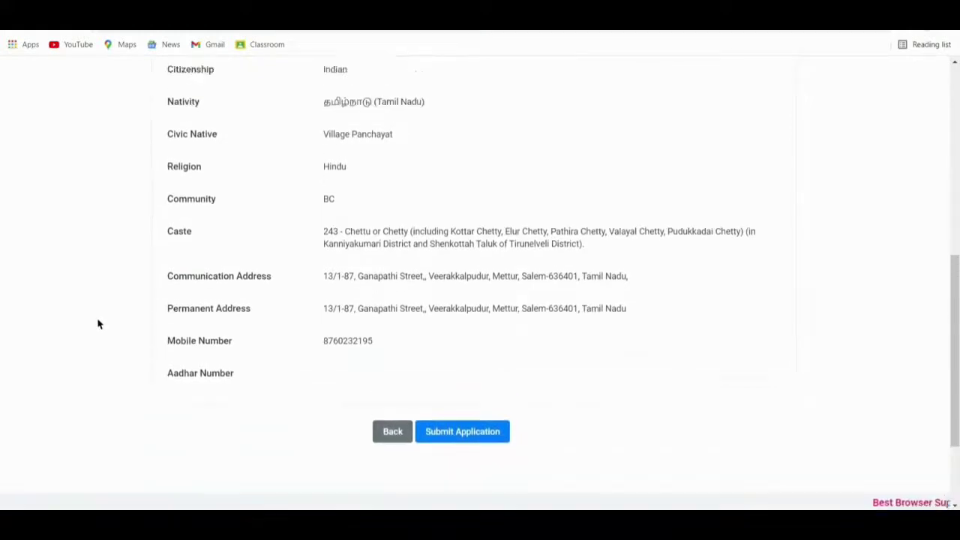
scroll(98, 324, up, 6)
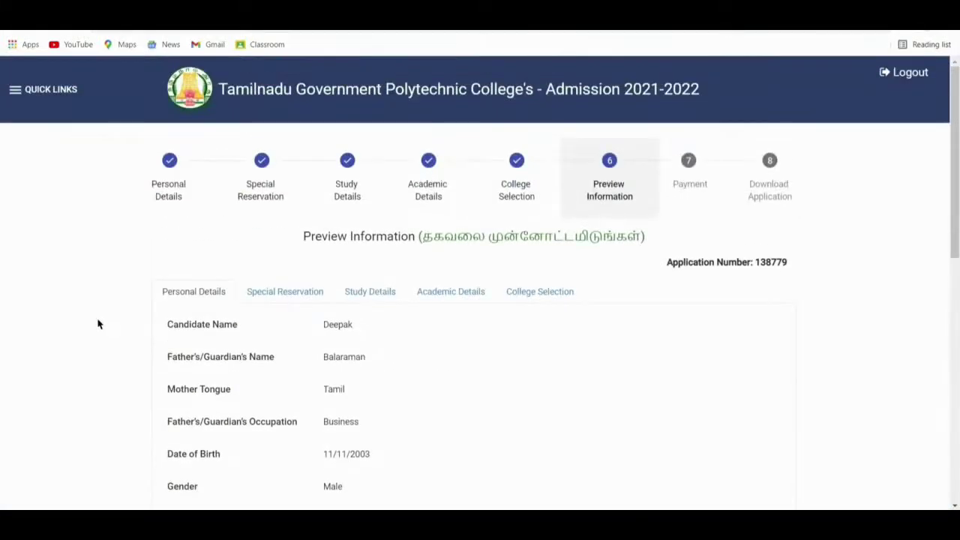
scroll(99, 324, down, 1)
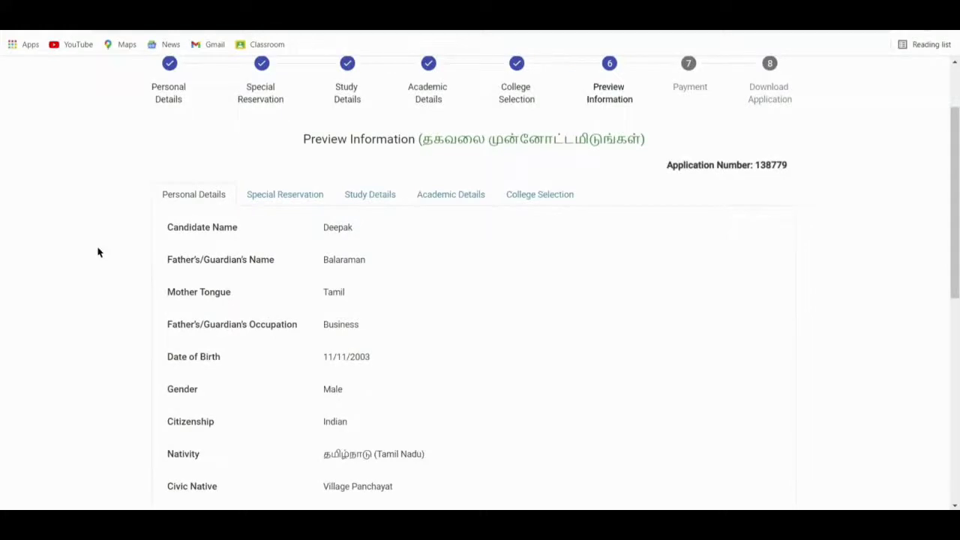
click(286, 192)
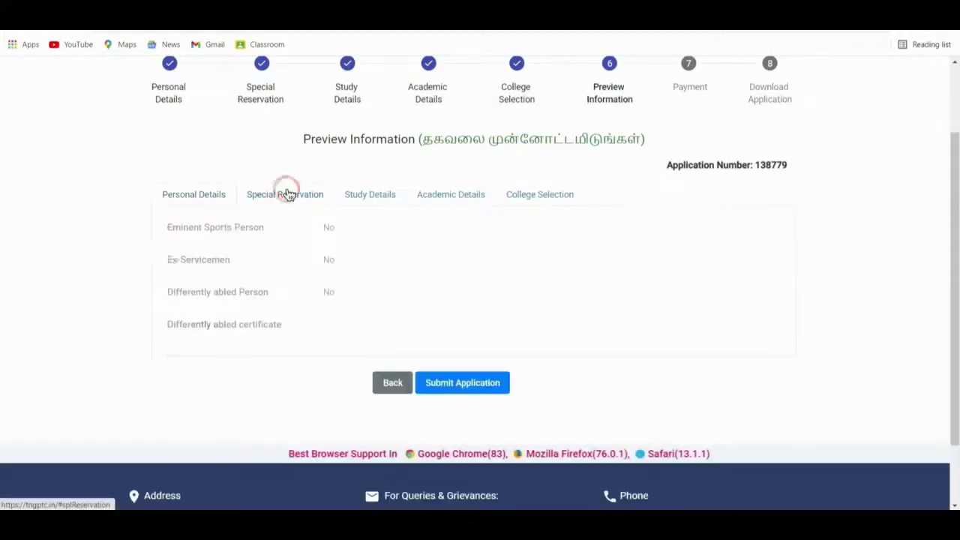
click(347, 194)
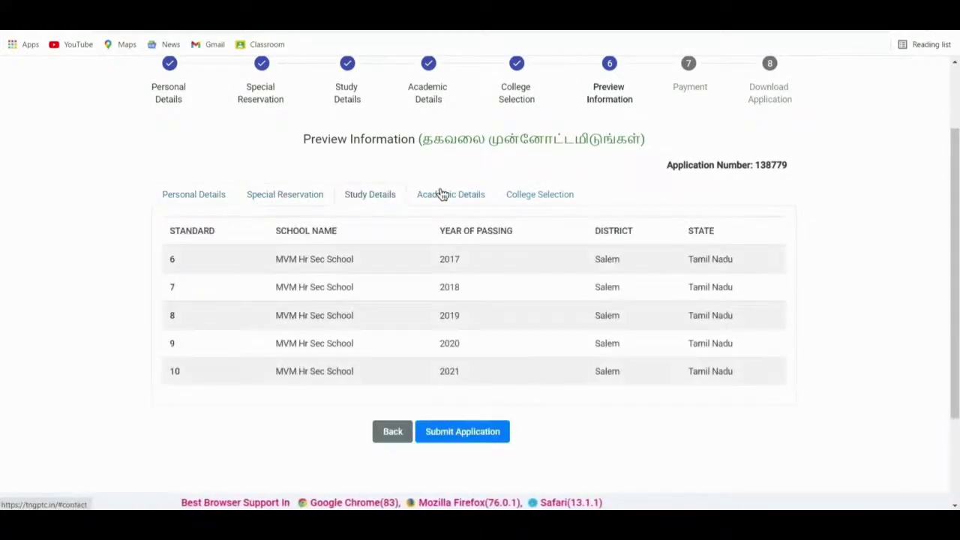
click(443, 193)
click(531, 193)
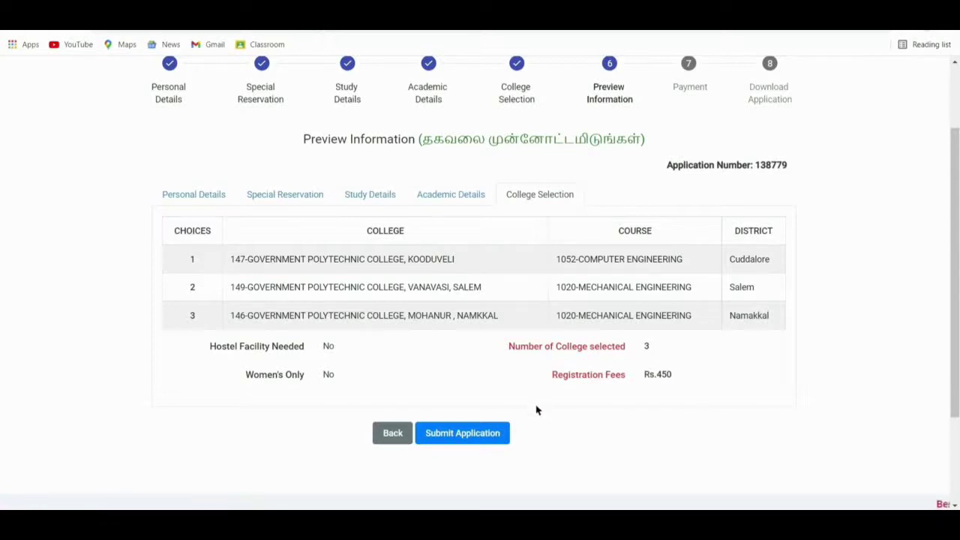
Submit the application and confirm the warning to reach the Payment step.
click(494, 434)
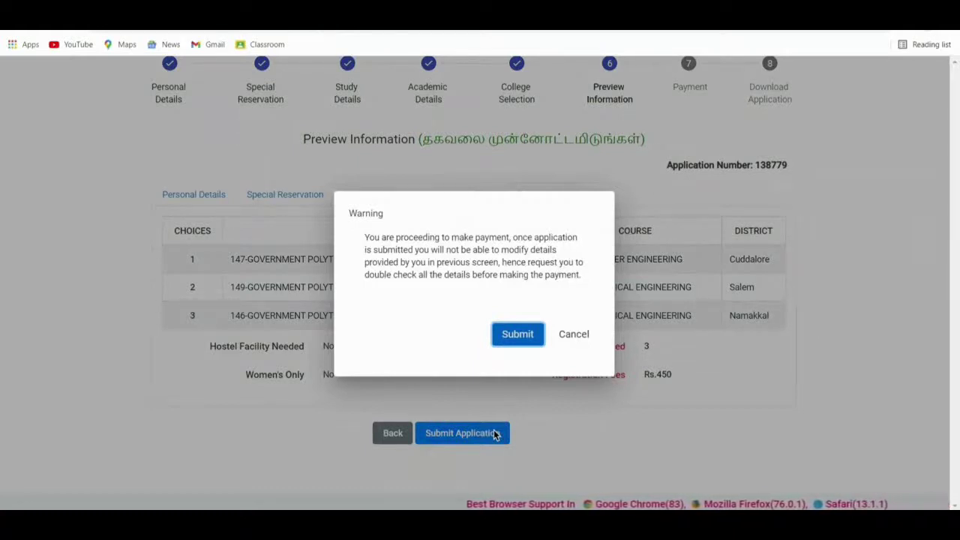
click(518, 334)
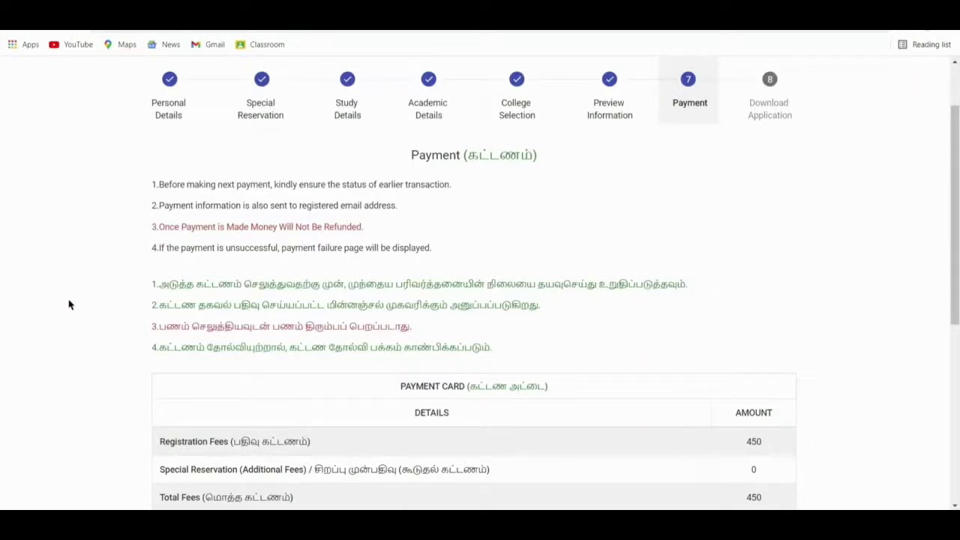
Choose the Axis Bank payment gateway for the ₹450 registration fee.
scroll(68, 304, down, 3)
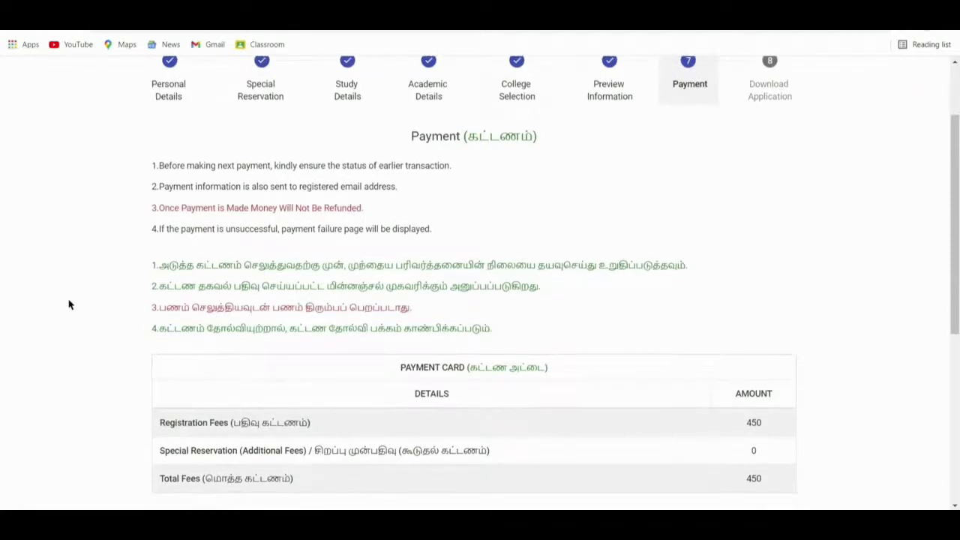
scroll(68, 303, down, 1)
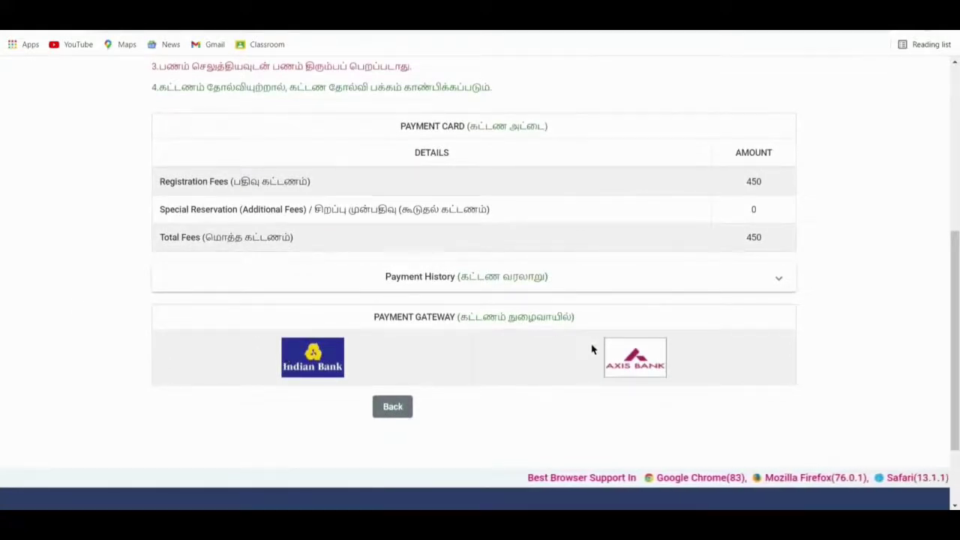
click(623, 359)
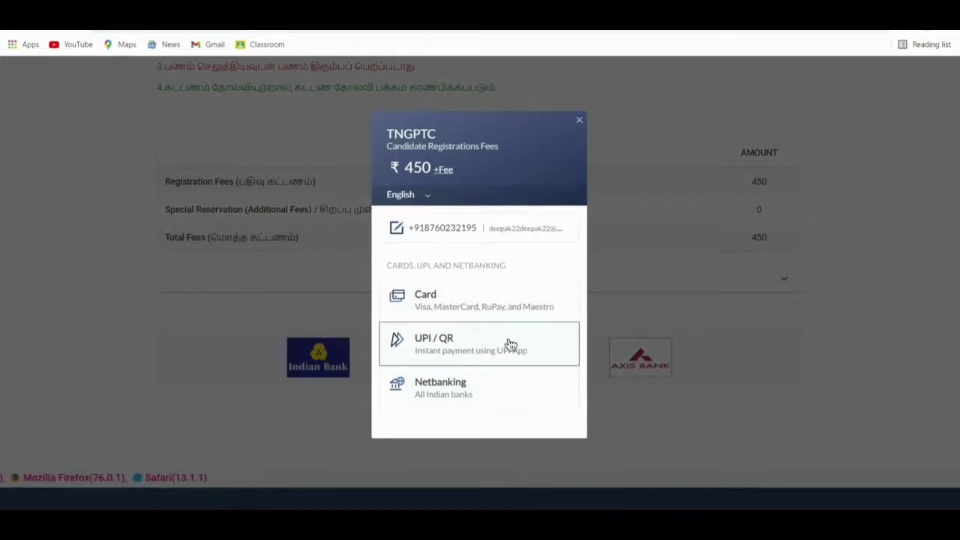
Pay the ₹450 fee via UPI by generating a QR code instead of entering a UPI ID.
click(508, 342)
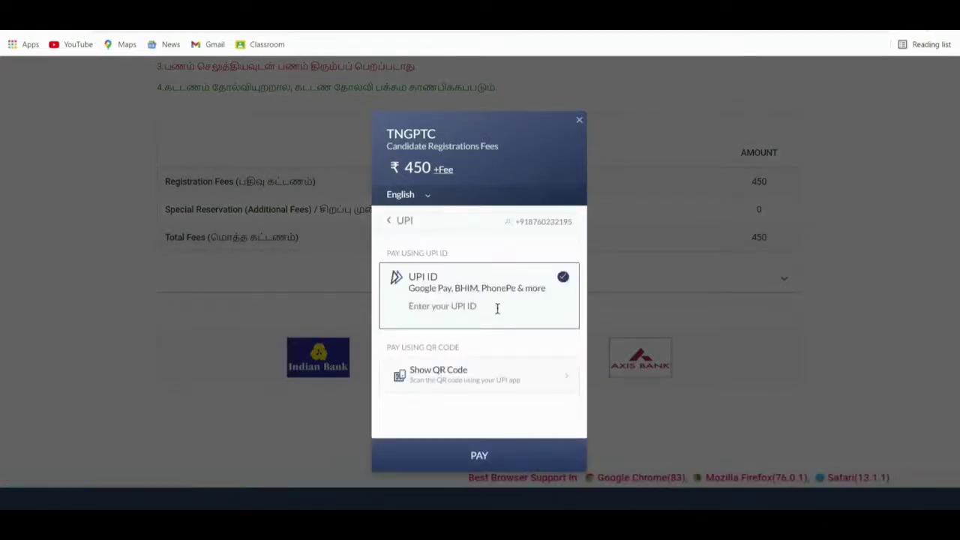
click(497, 306)
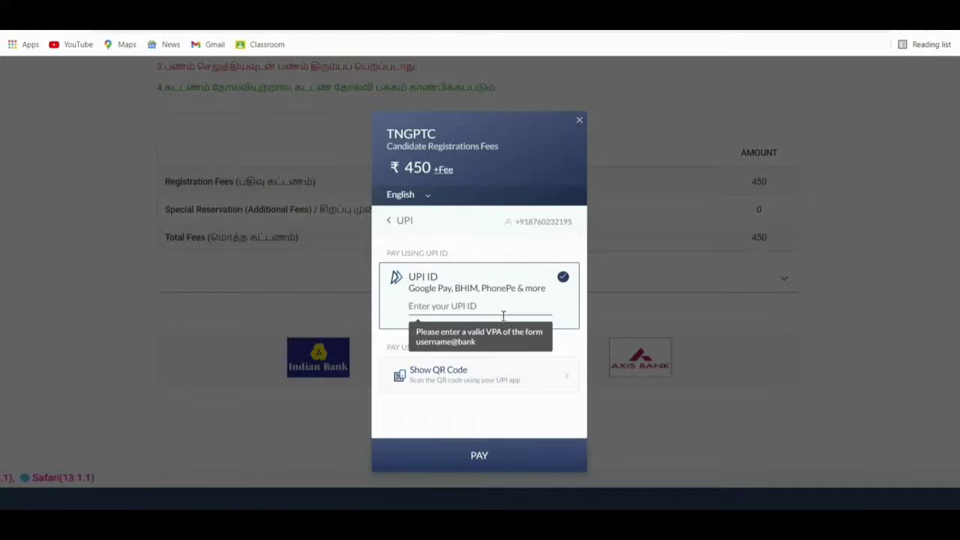
click(563, 347)
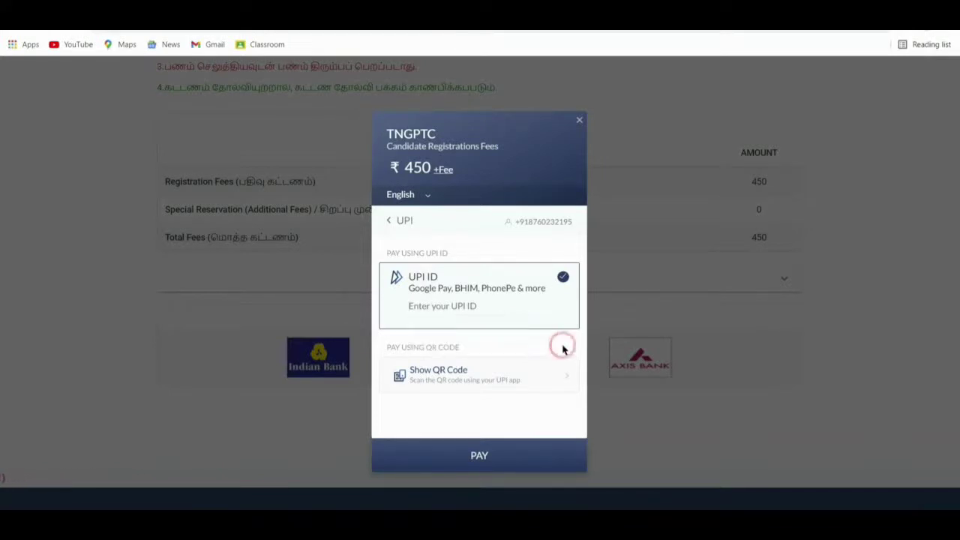
click(537, 385)
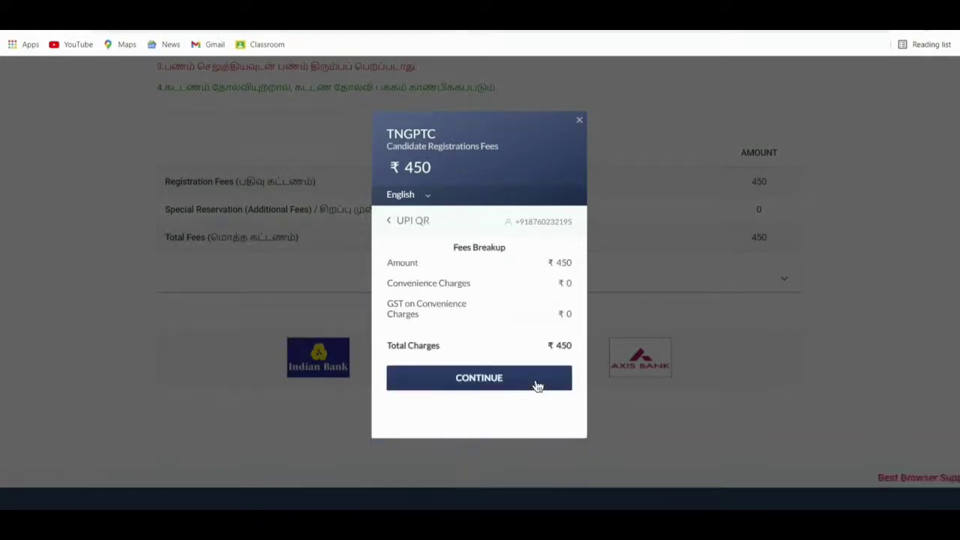
click(538, 385)
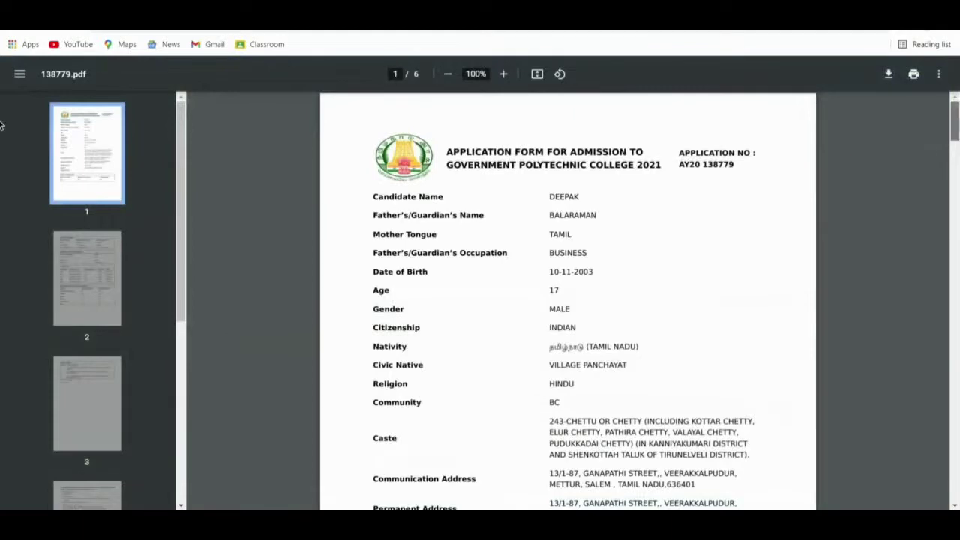
Scroll through the downloaded application PDF to the declaration and payment receipt pages.
scroll(2, 126, down, 20)
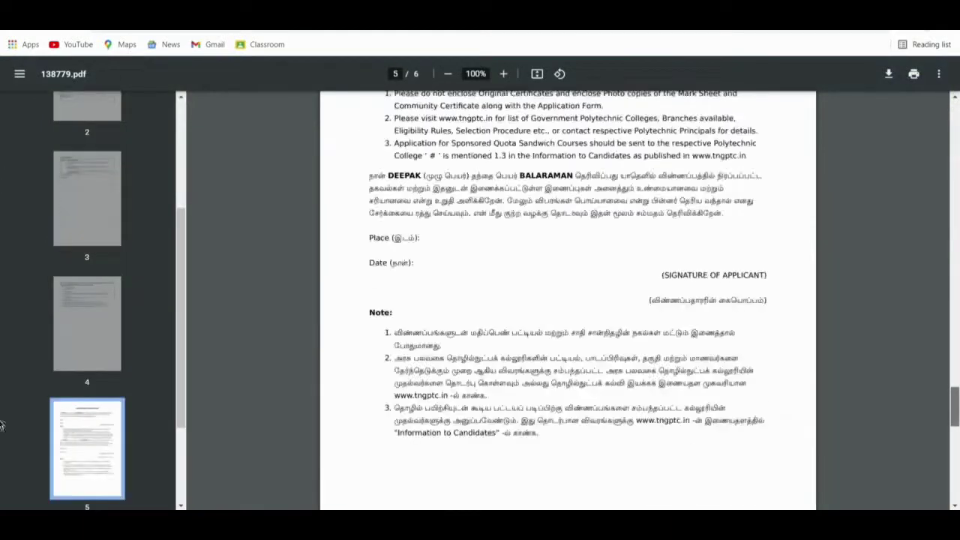
scroll(1, 450, down, 10)
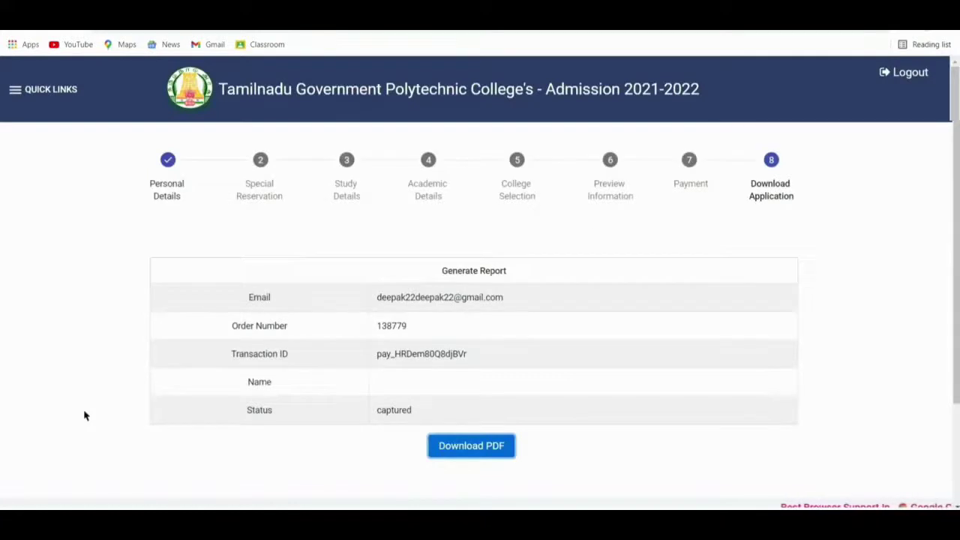
Log out of the admission portal from the header.
click(909, 73)
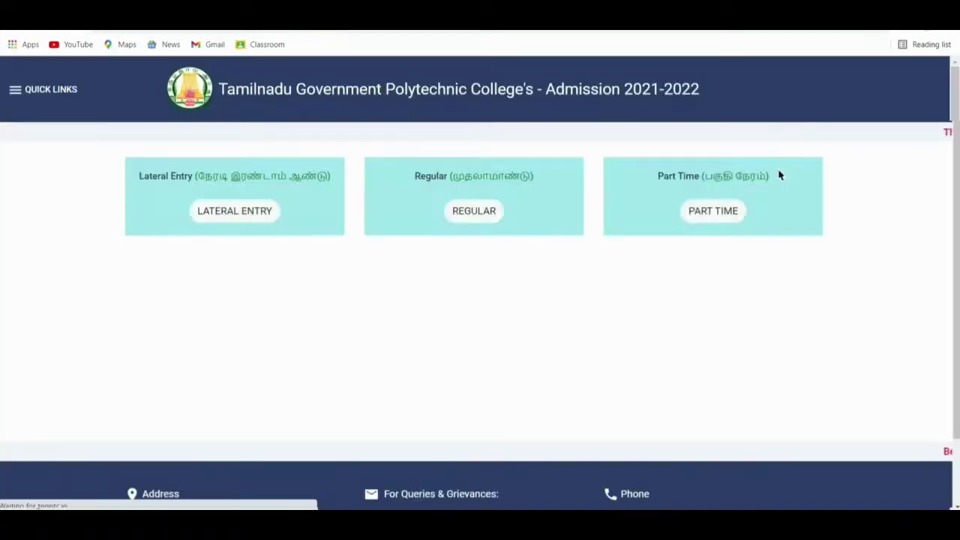